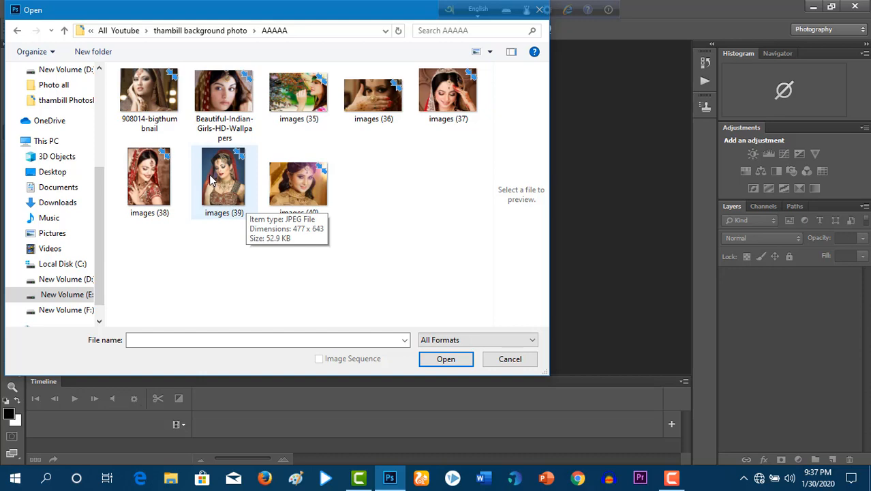
Step: Open the images (39) photo and unlock its background layer
left_click(209, 179)
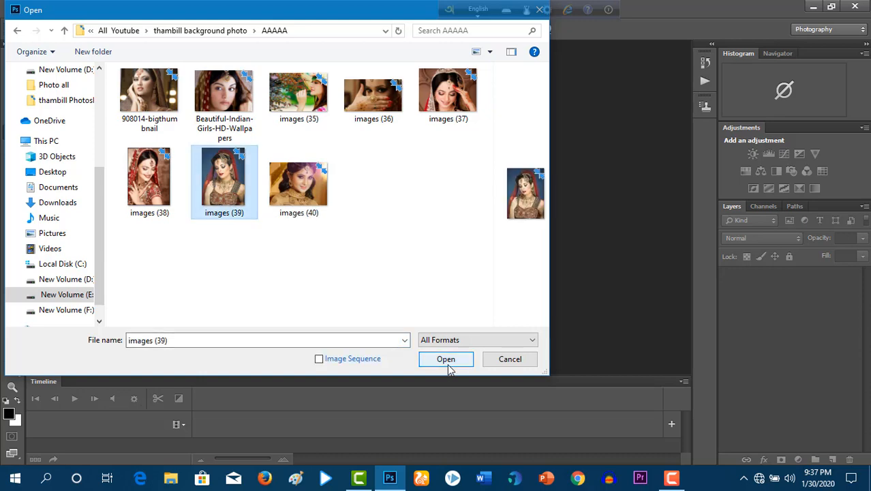
left_click(447, 359)
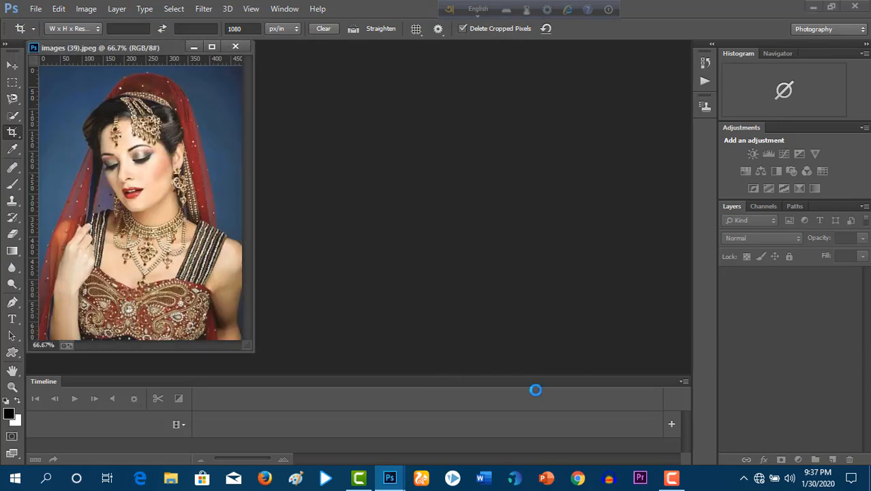
left_click(848, 281)
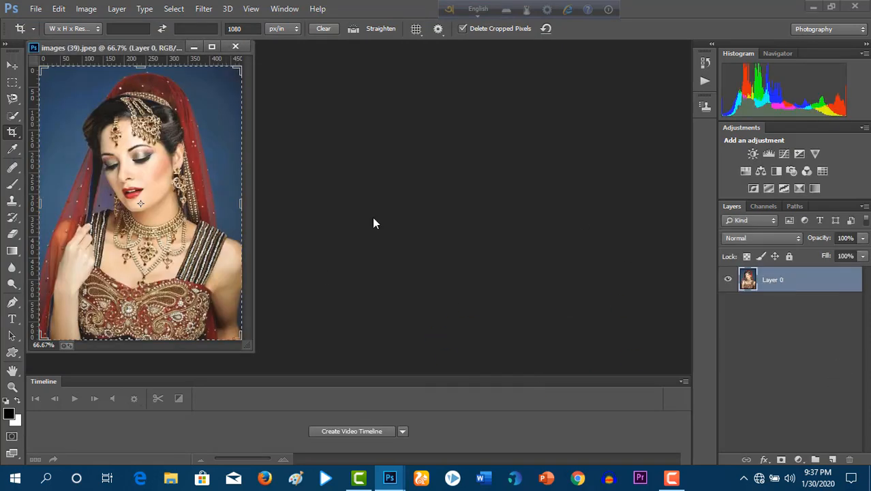
Step: Enlarge the document window and crop a strip off the bottom and a thin strip off the top of the portrait
left_click(14, 64)
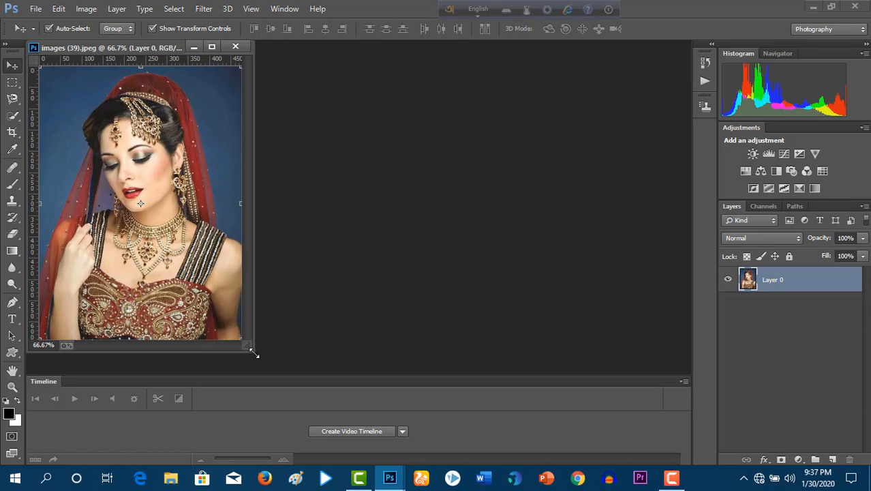
left_click_drag(252, 349, 583, 394)
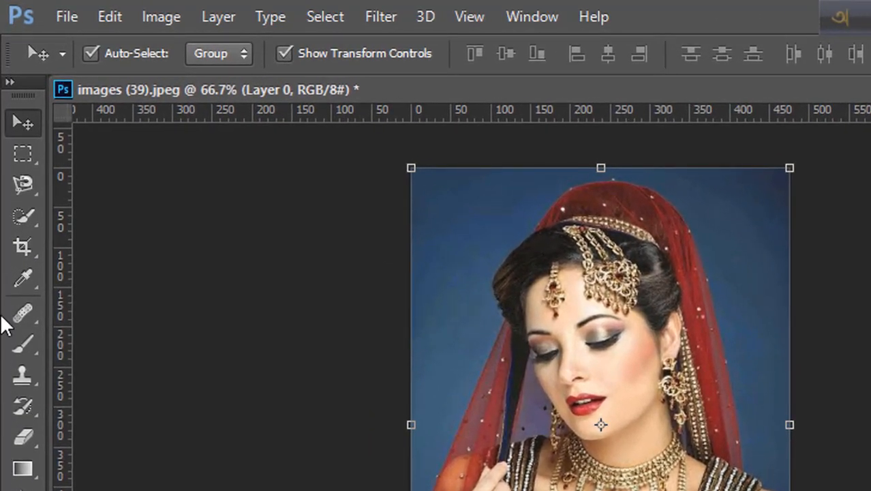
left_click(23, 247)
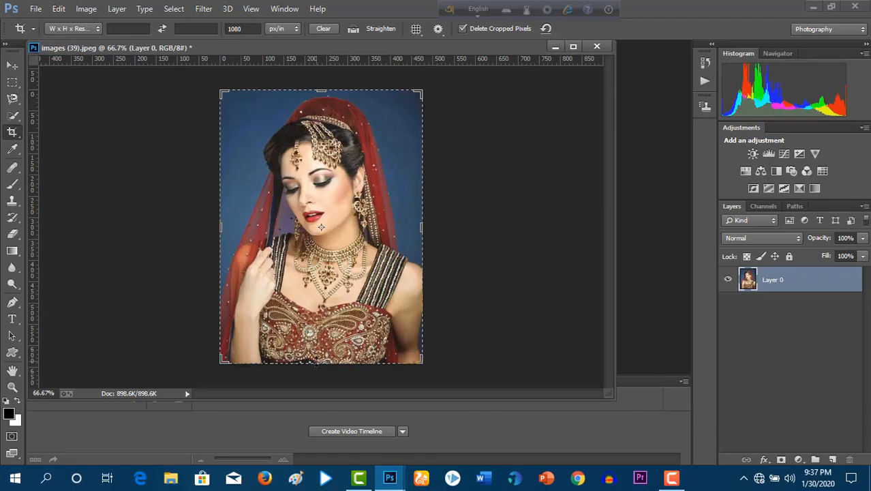
left_click_drag(315, 362, 328, 347)
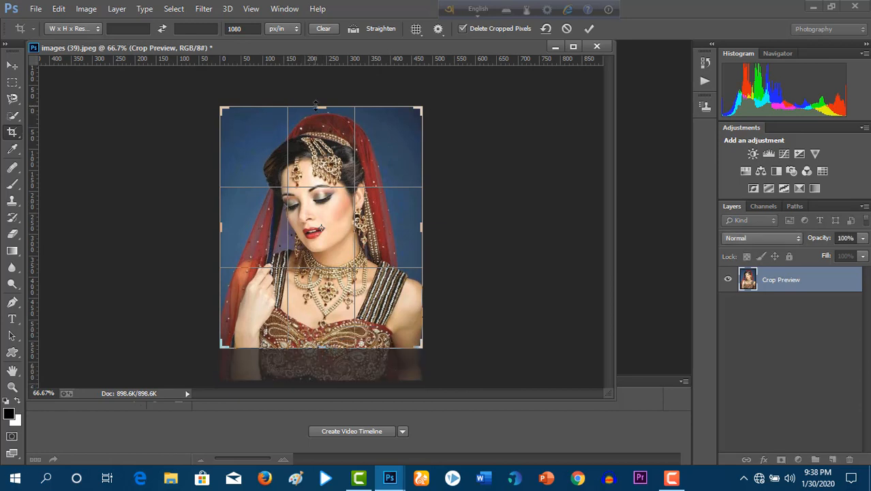
left_click_drag(321, 107, 320, 114)
key("Return")
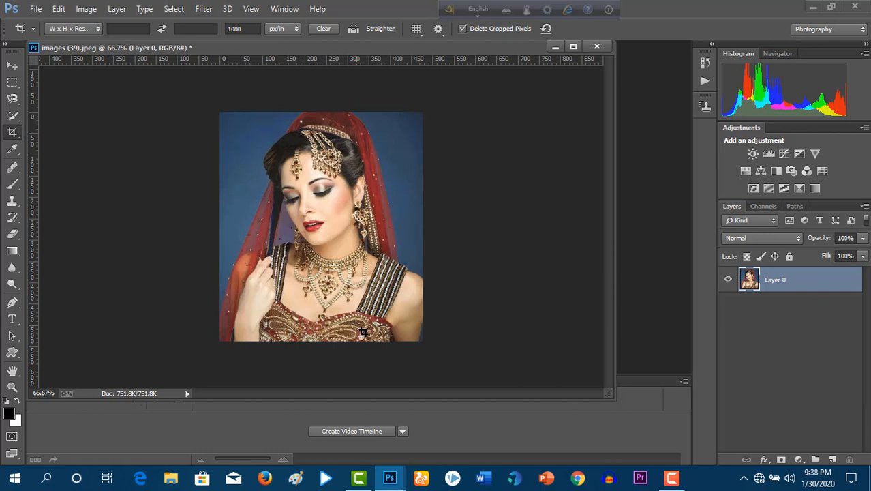
Step: Deselect the layer and enlarge the document window so the whole portrait fits at 100% zoom
left_click(12, 65)
left_click(465, 266)
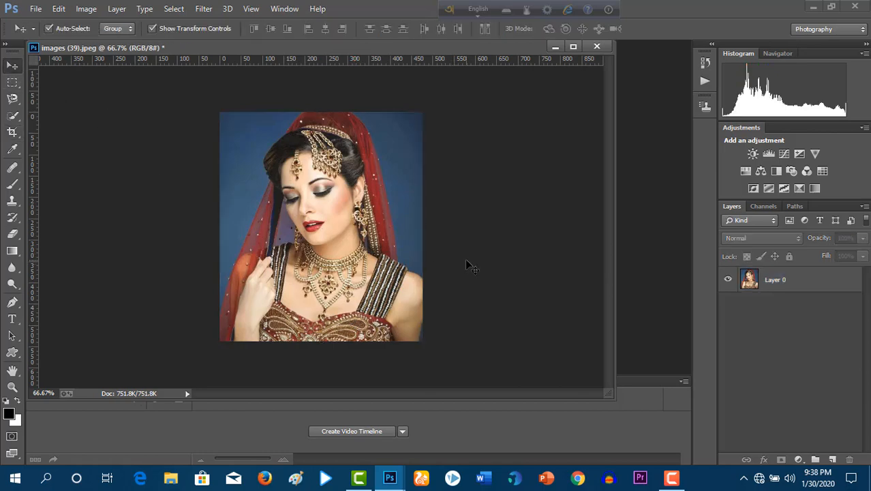
key("ctrl+plus")
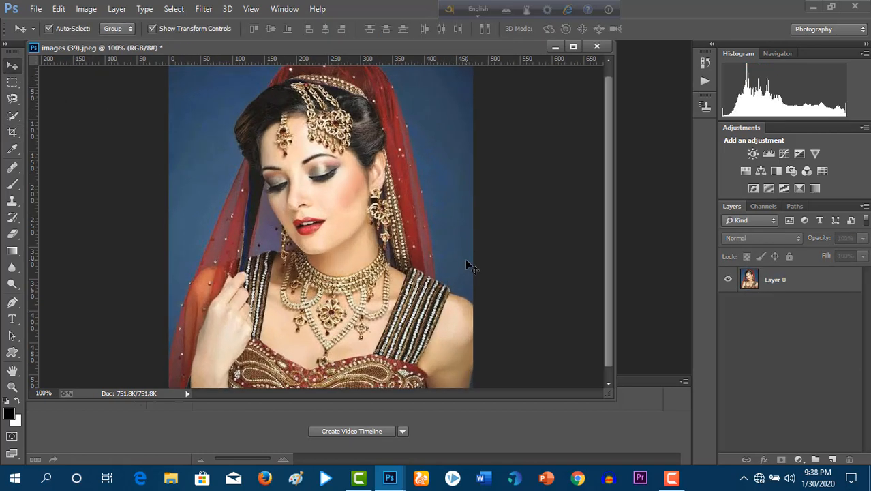
scroll(491, 292, "up", 1)
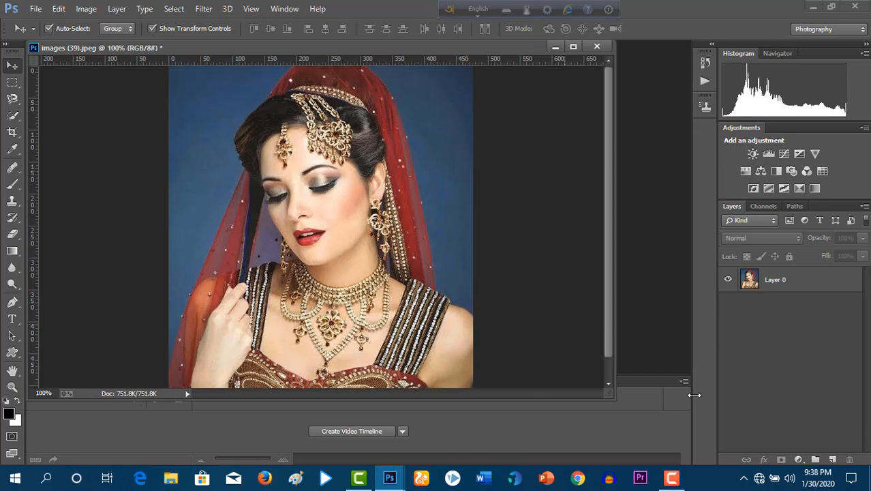
left_click_drag(610, 396, 672, 442)
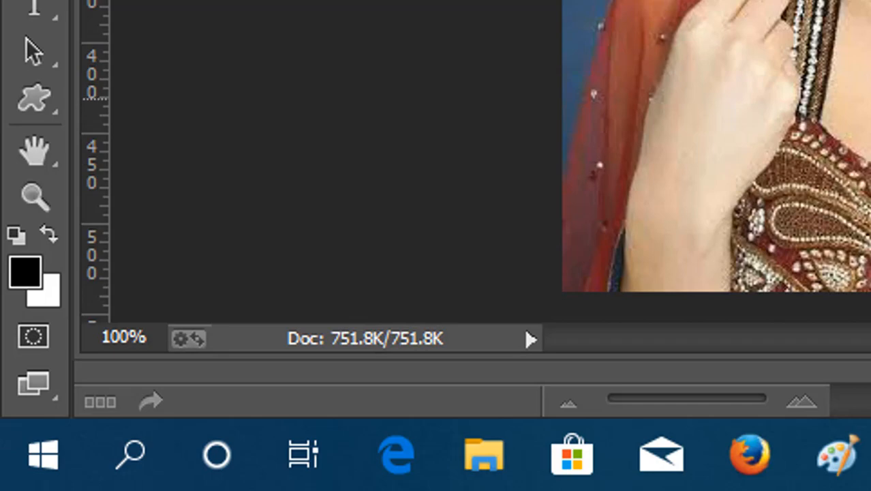
Step: Switch to File Explorer and examine the photos in the AA Woman photo folder inside All Youtube, thambill background photo on drive E
left_click(486, 457)
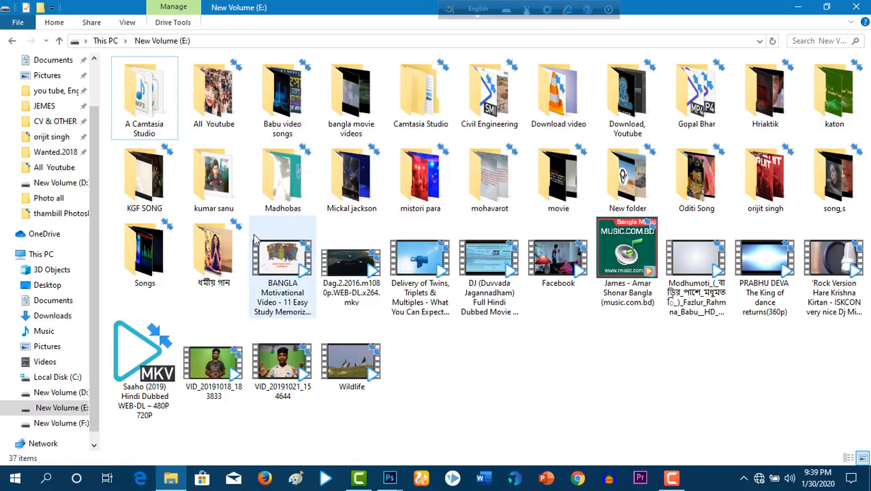
double_click(214, 96)
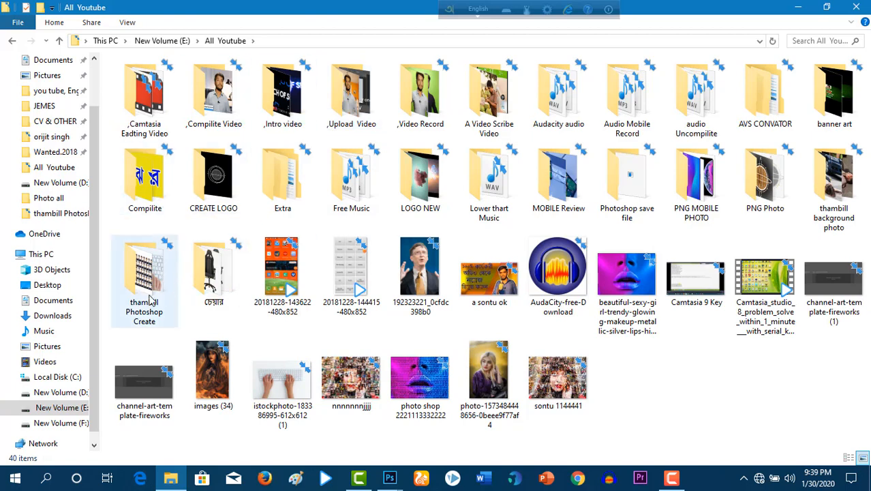
double_click(829, 187)
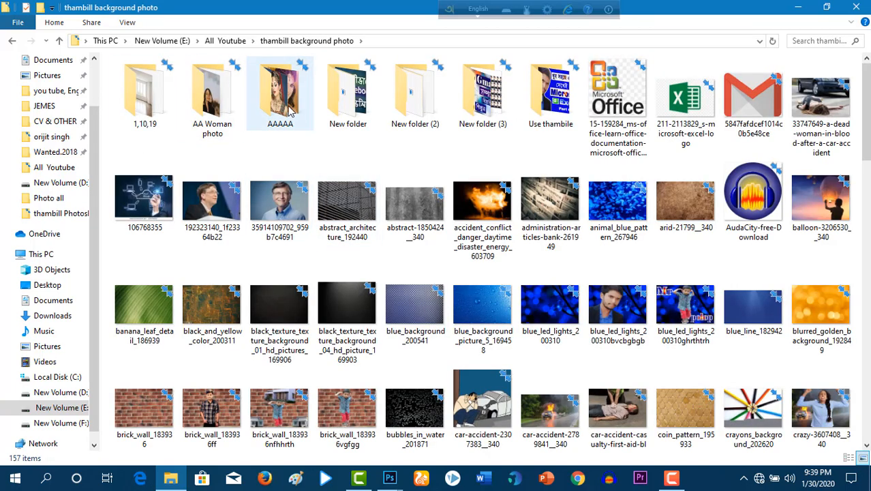
double_click(208, 102)
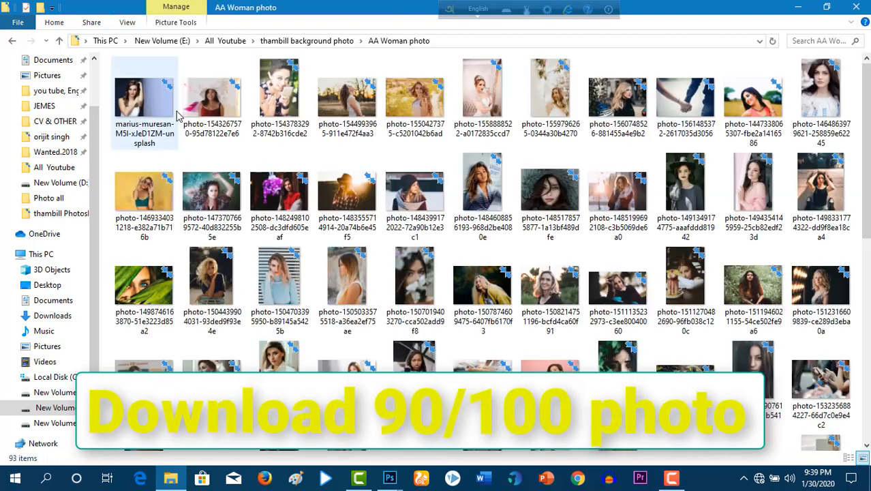
scroll(392, 198, "down", 5)
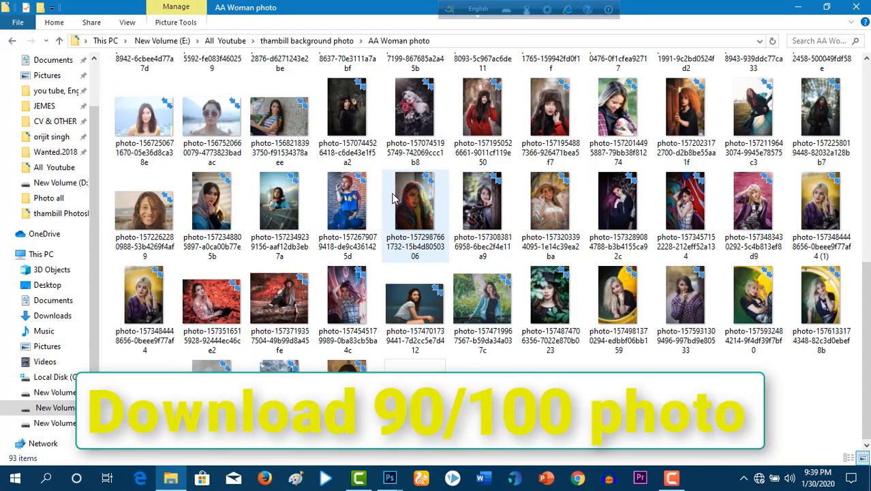
scroll(392, 198, "up", 5)
scroll(392, 197, "down", 5)
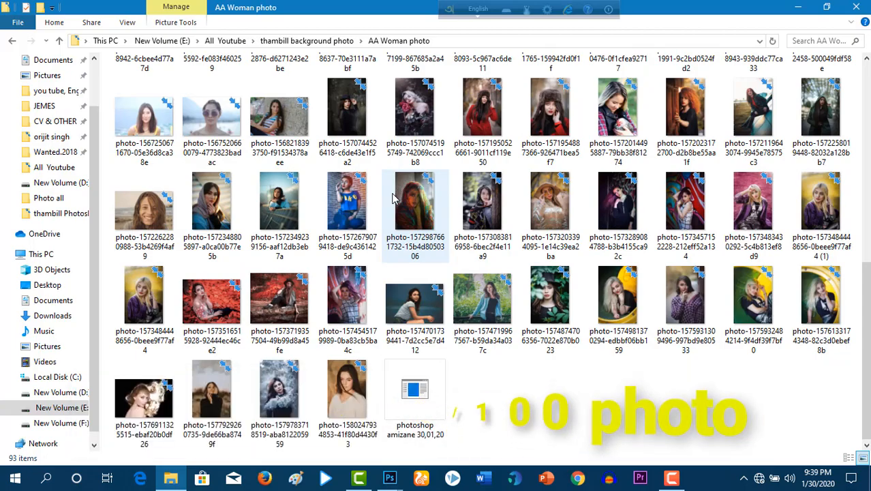
scroll(392, 198, "up", 3)
scroll(392, 198, "down", 3)
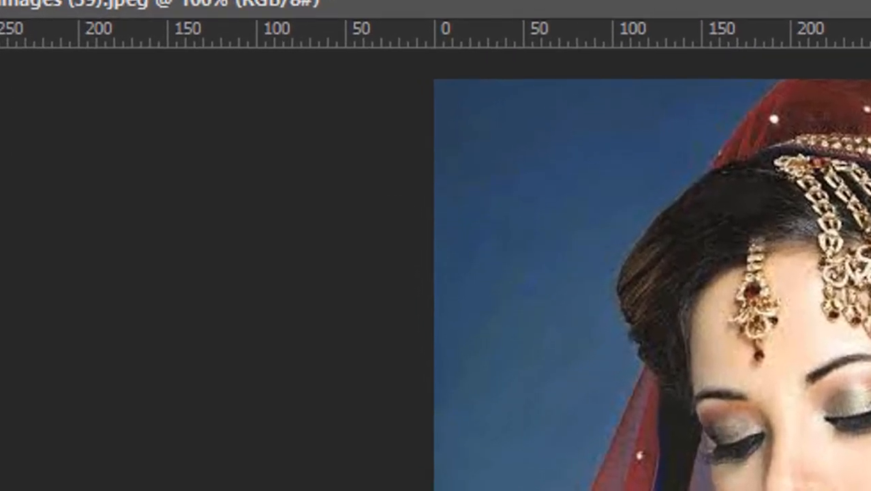
Step: Return to Photoshop and start Contact Sheet II with the AA Woman photo folder in thambill background photo as the source
left_click(0, 0)
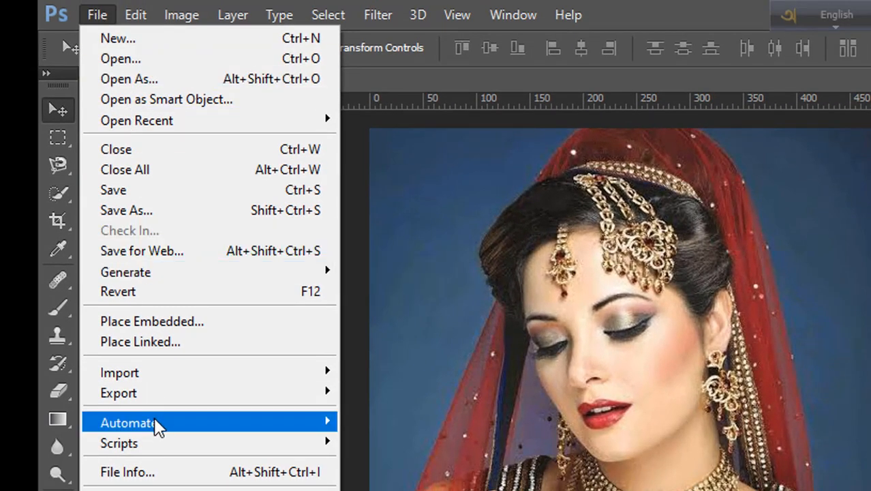
mouse_move(157, 424)
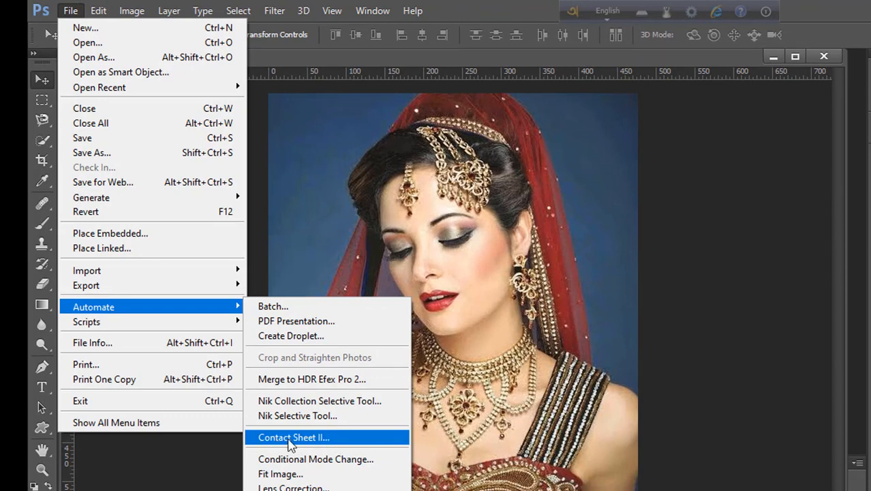
left_click(387, 334)
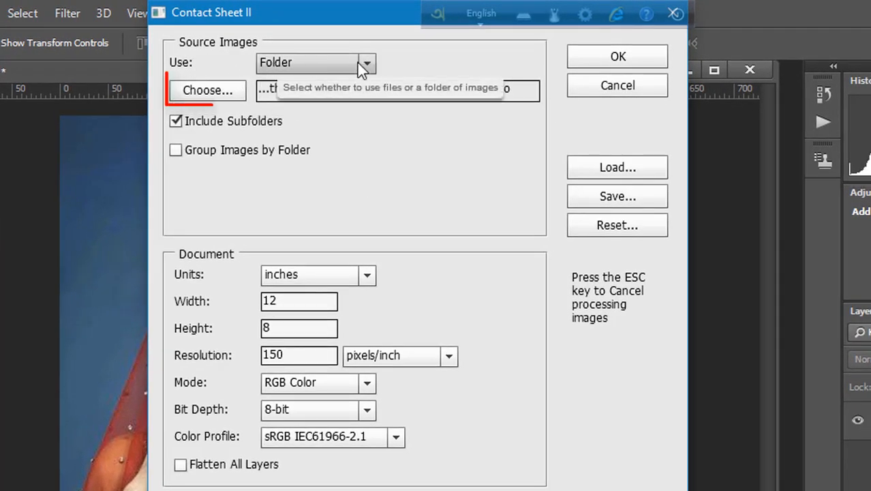
left_click(217, 95)
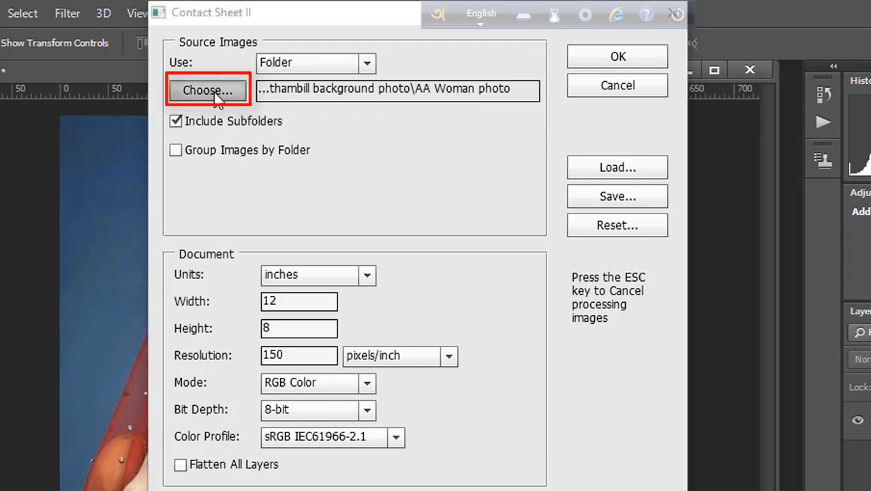
scroll(445, 347, "down", 2)
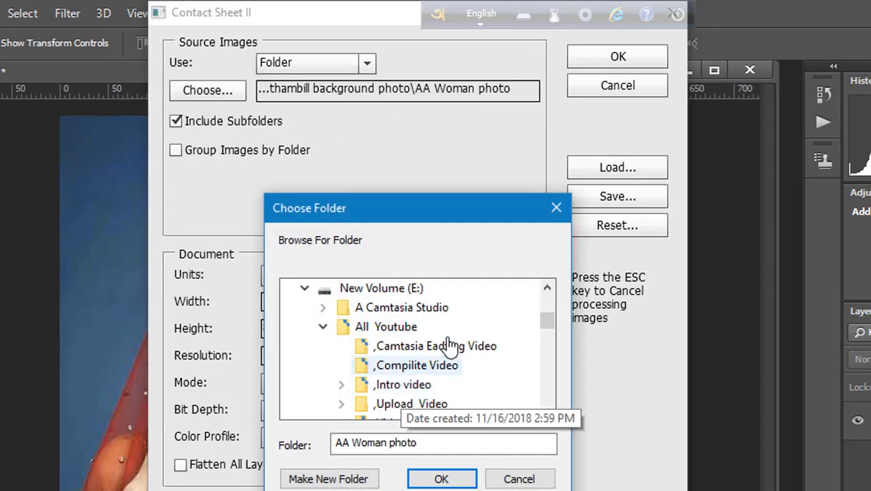
scroll(445, 356, "up", 2)
scroll(436, 361, "down", 1)
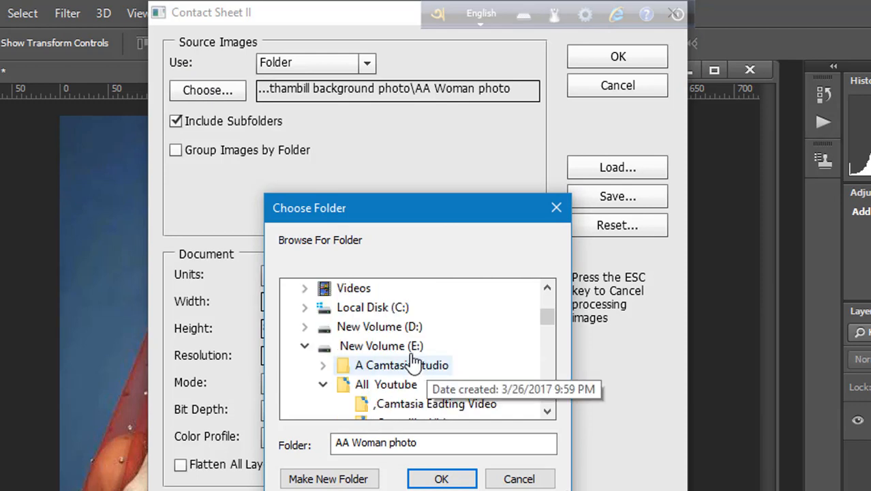
scroll(430, 369, "down", 5)
left_click(443, 324)
scroll(473, 362, "down", 1)
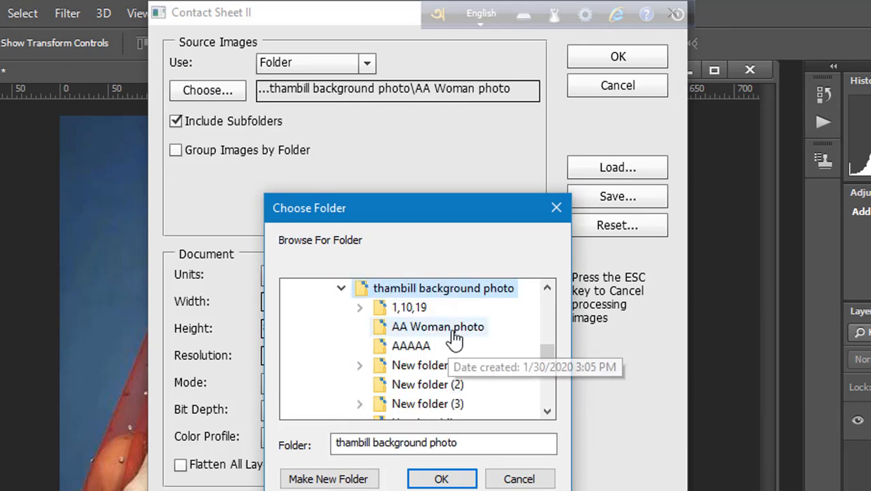
left_click(462, 335)
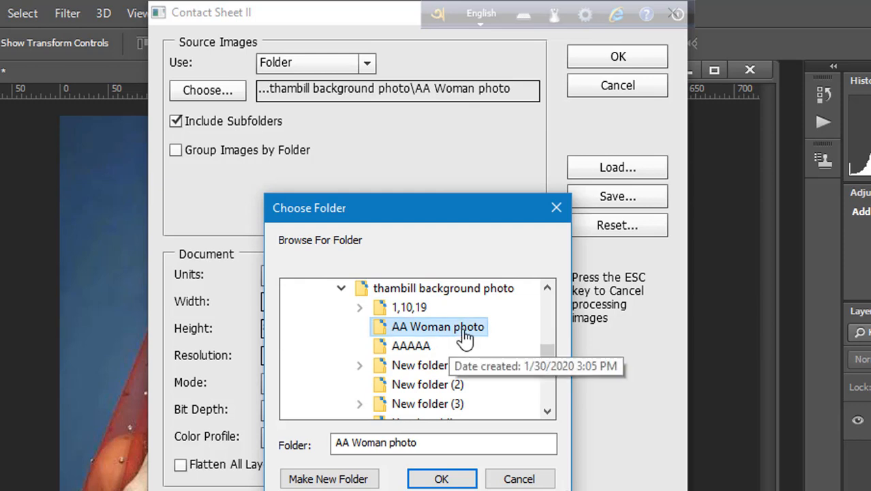
left_click(443, 478)
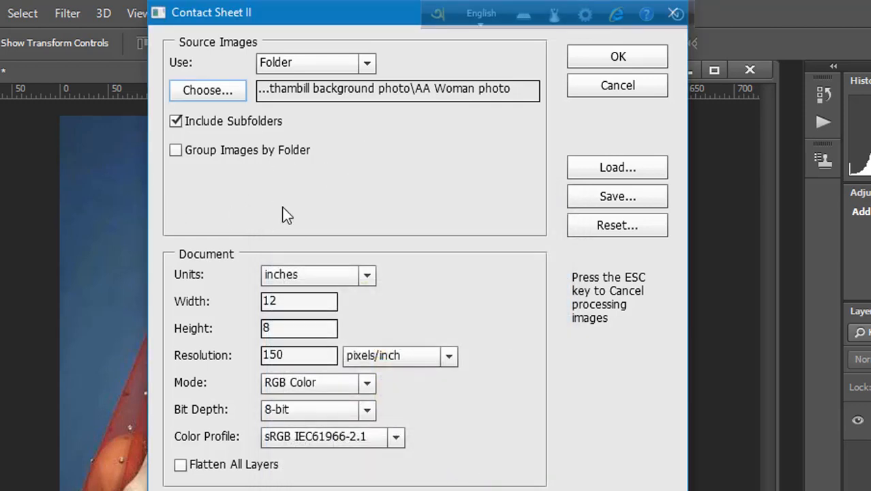
left_click(176, 123)
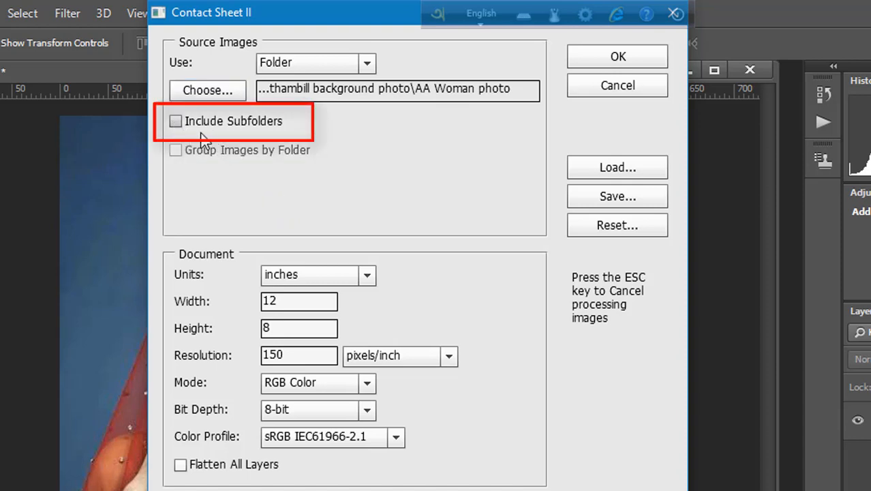
left_click(176, 123)
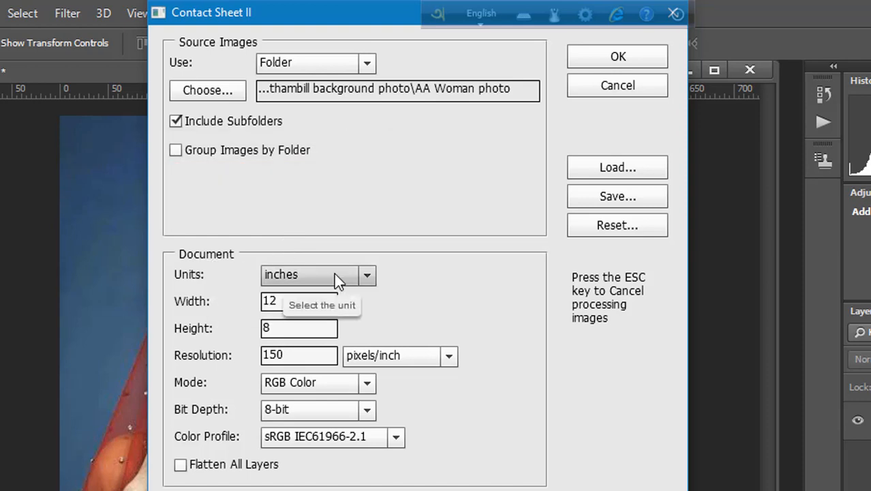
left_click(371, 276)
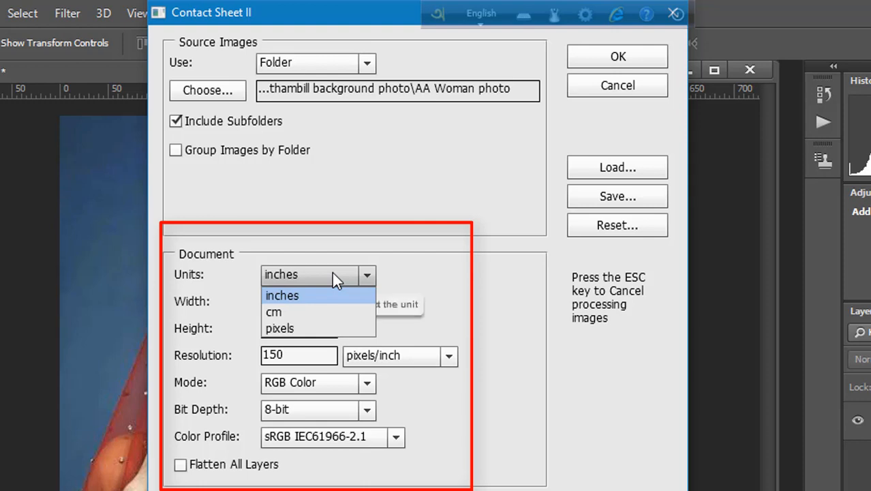
left_click(348, 239)
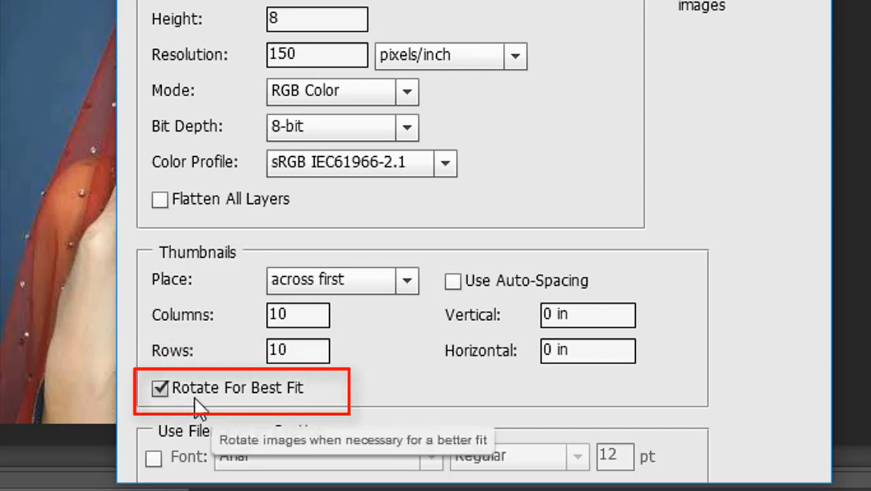
left_click(164, 390)
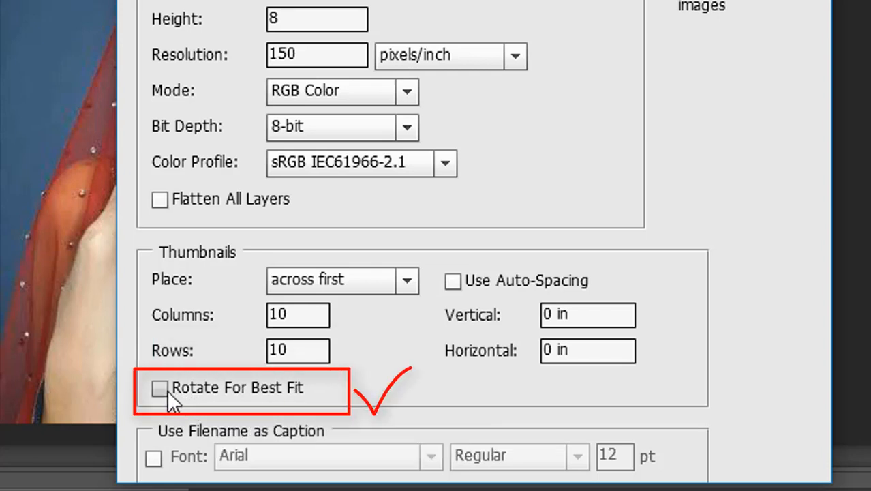
left_click(167, 390)
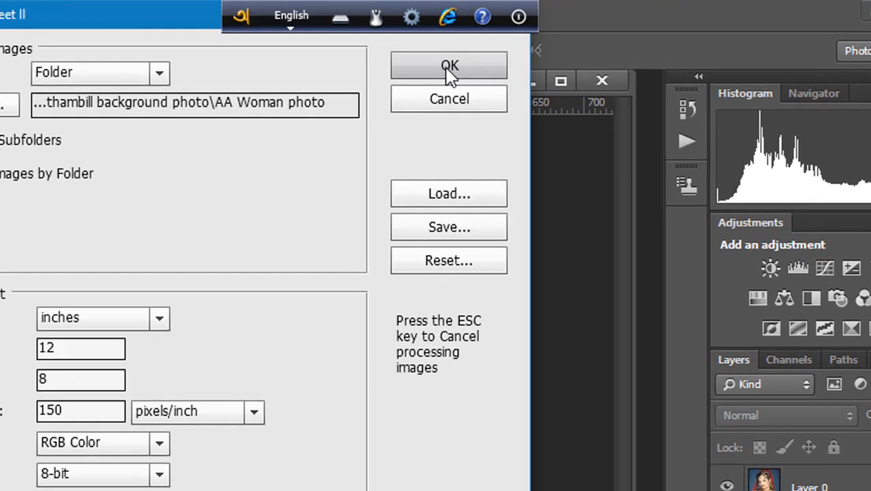
Step: Generate the contact sheet from the chosen folder with the current document and thumbnail settings
left_click(429, 64)
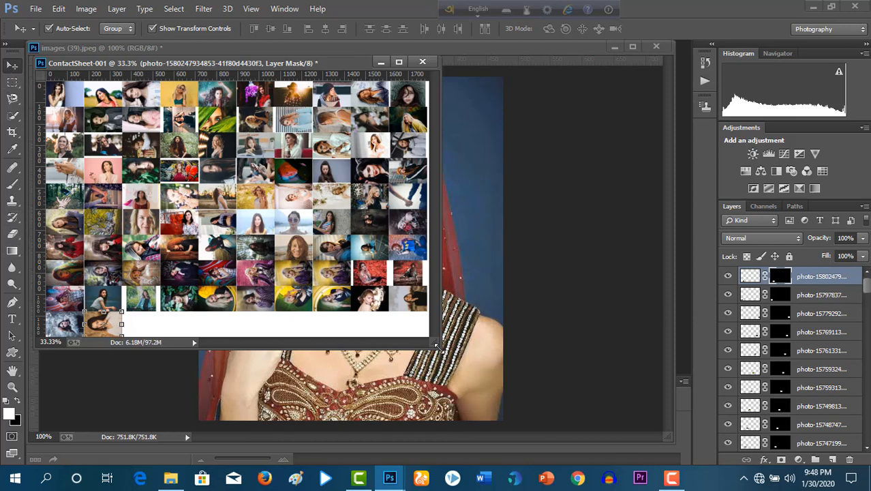
Step: Turn on Auto-Select for the Move tool and select the pink-background photo in the contact sheet's fourth row
left_click_drag(436, 345, 535, 396)
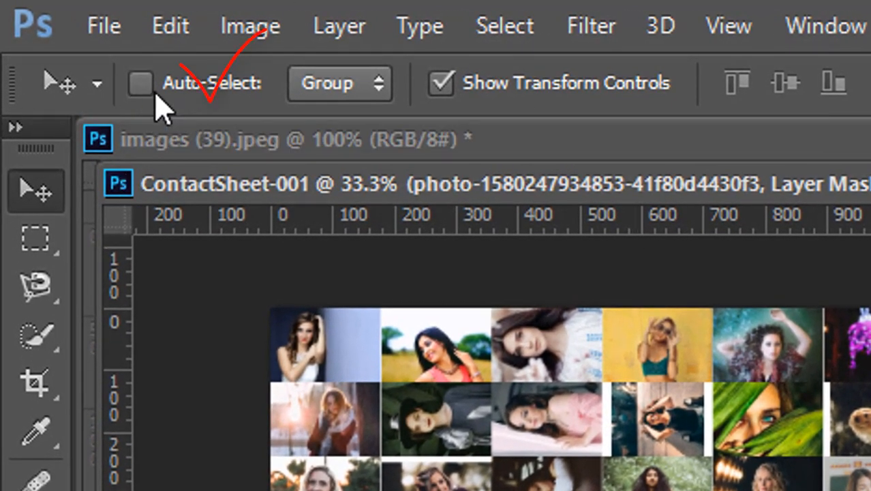
left_click(150, 86)
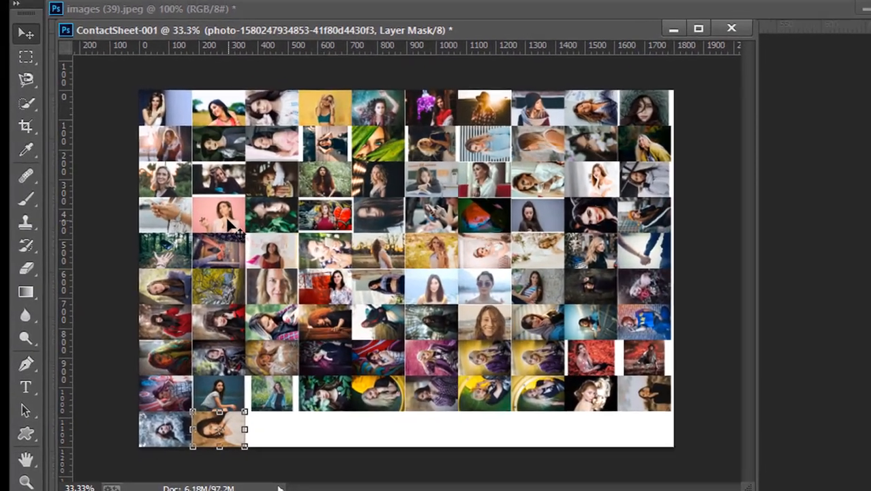
left_click(231, 225)
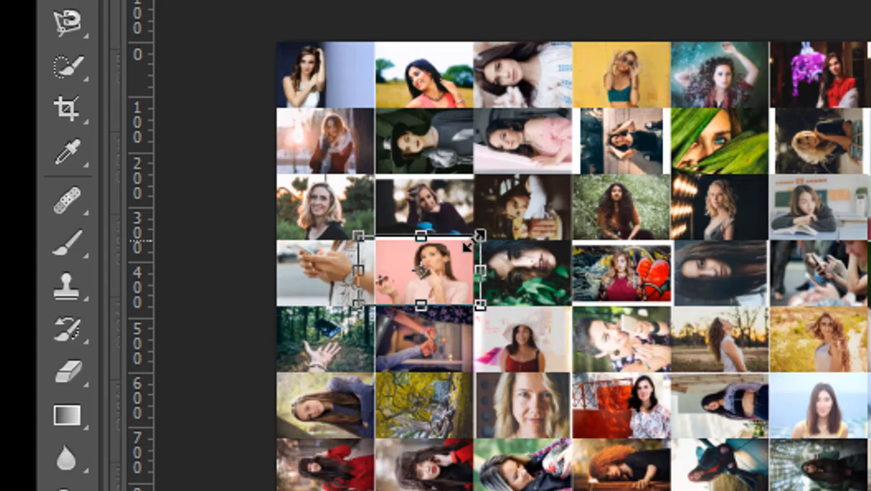
Step: Enlarge the pink-background photo with Free Transform and nudge it left within its cell
left_click_drag(468, 246, 501, 225)
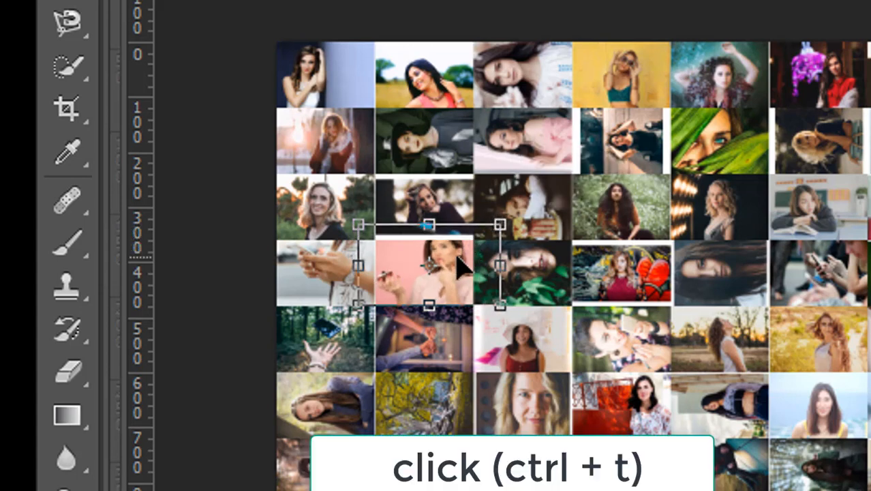
key("Left")
key("Left")
key("Left")
key("Left")
key("Left")
key("Left")
key("Left")
key("Left")
key("Left")
key("Left")
key("Left")
key("Left")
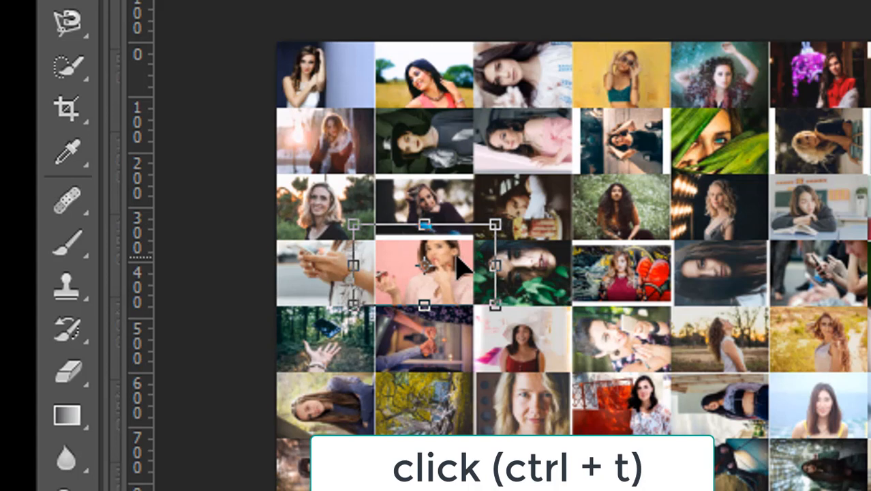
Step: Reposition the pink-background photo downward and farther left in its cell, and adjust its scale slightly to fill the frame
key("Down")
key("Down")
key("Down")
key("Down")
key("Down")
key("Down")
key("Down")
key("Down")
key("Down")
key("Down")
key("Down")
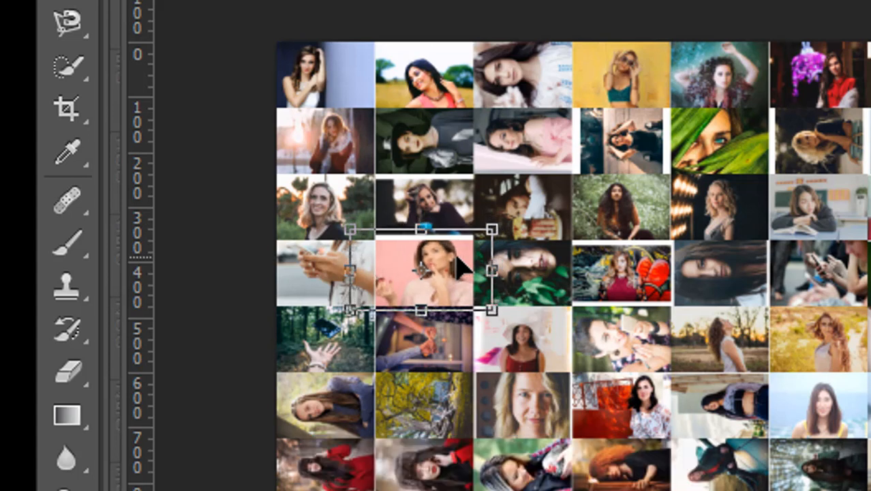
key("Up")
key("Up")
key("Up")
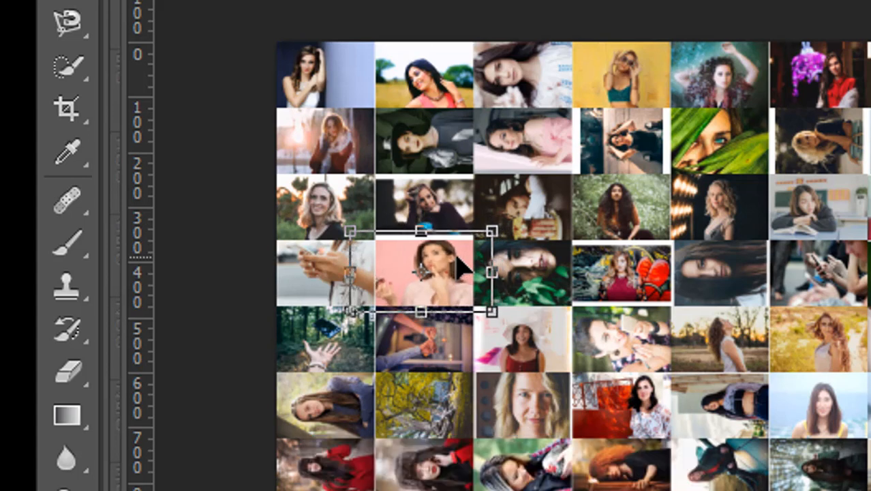
key("Left")
key("Left")
key("Left")
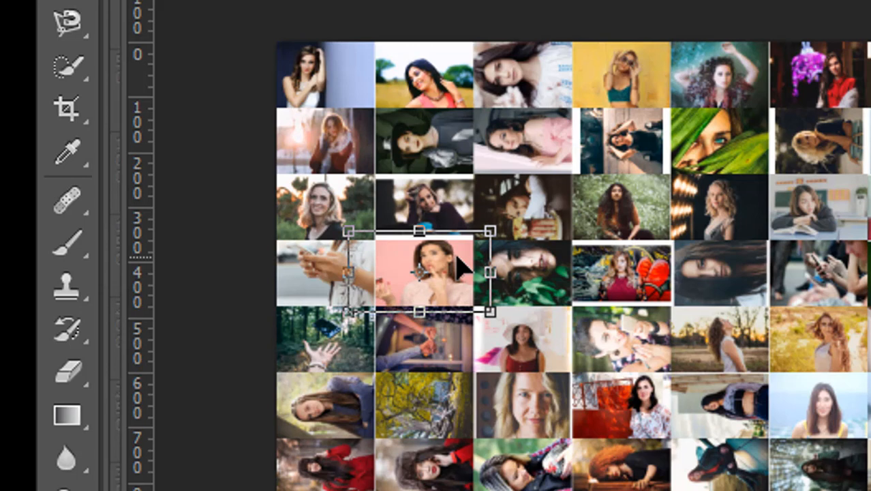
key("Left")
key("Left")
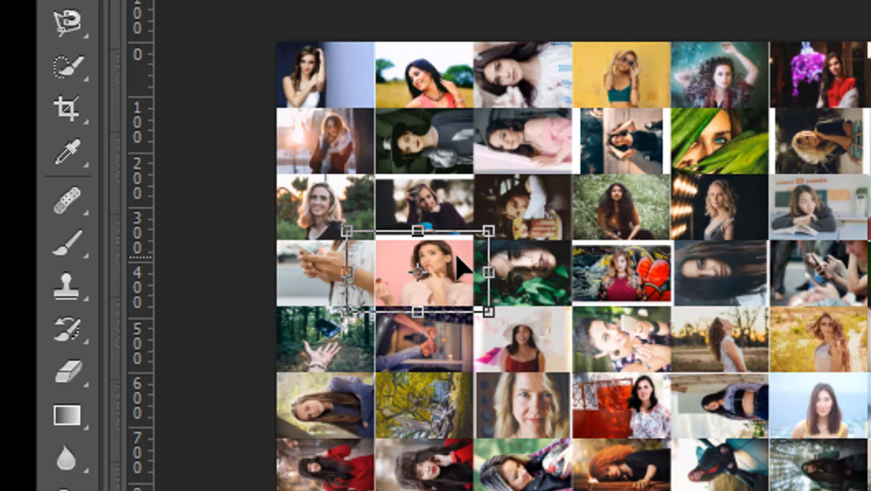
left_click_drag(489, 231, 486, 224)
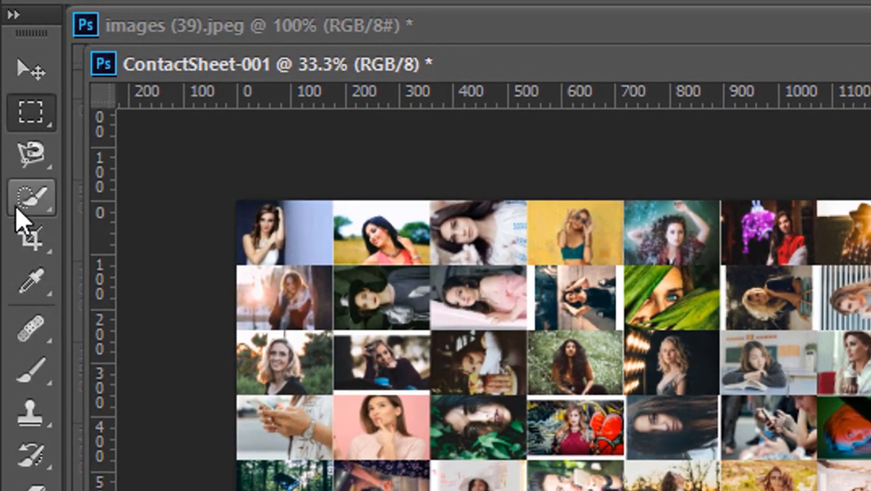
Step: Crop the contact sheet to about 1783 by 1080 px, cutting off the incomplete bottom row
left_click(30, 243)
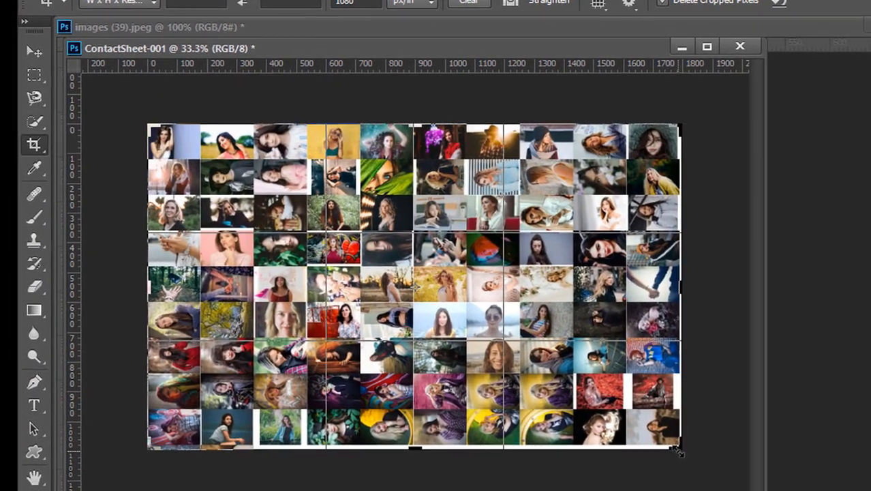
left_click_drag(560, 401, 562, 390)
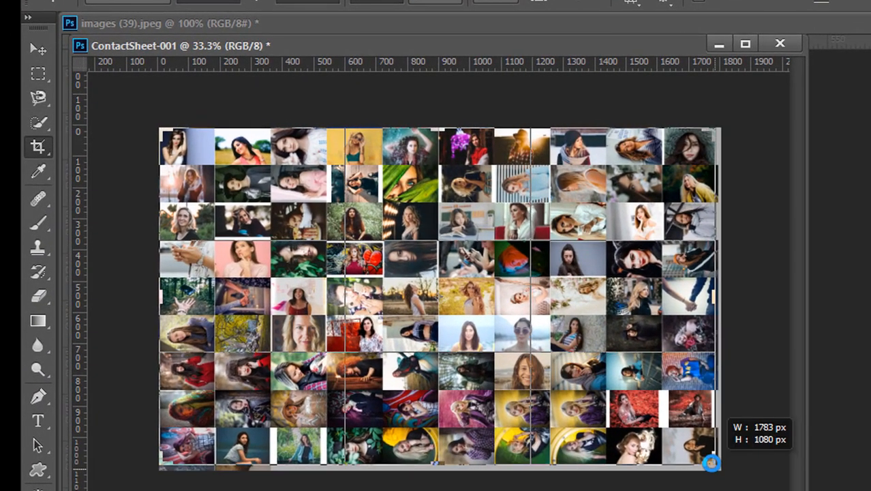
left_click_drag(711, 463, 711, 466)
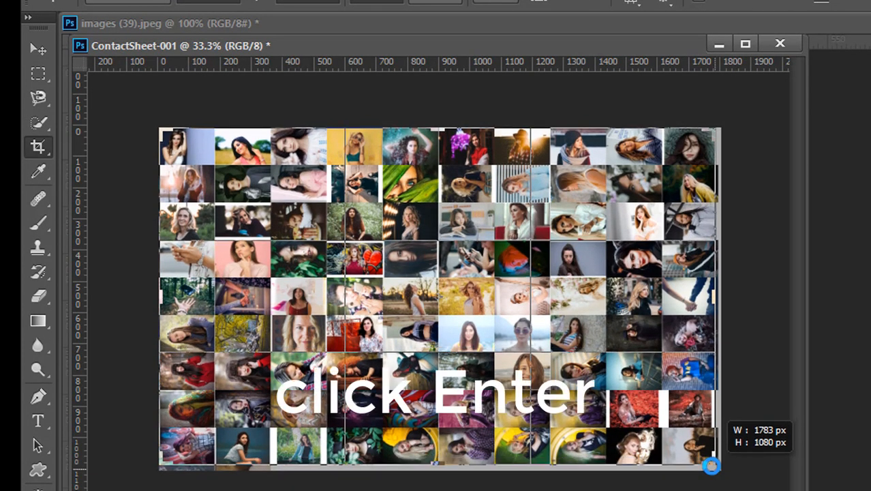
left_click_drag(711, 465, 711, 466)
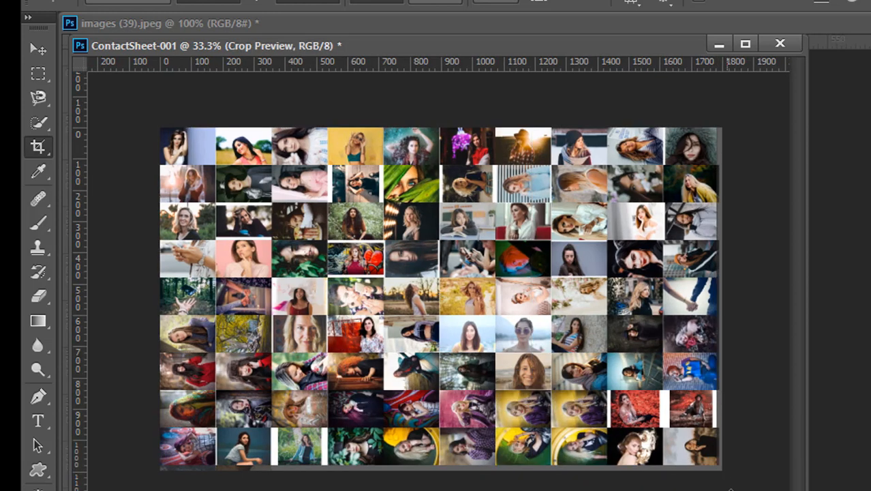
key("Return")
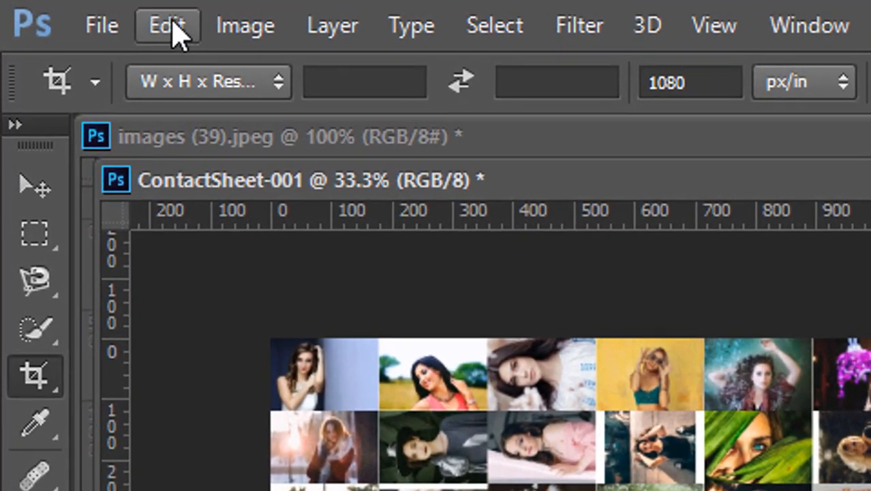
Step: Define the cropped contact sheet as a pattern named "teach of skb"
left_click(171, 26)
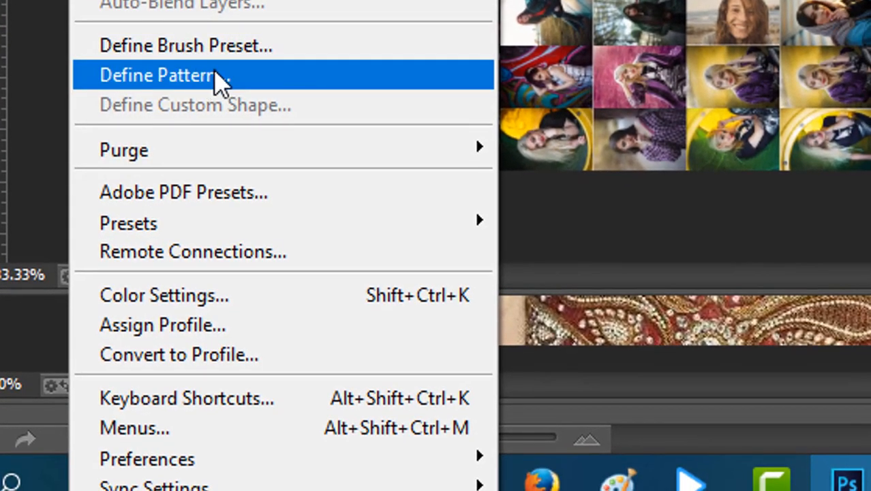
left_click(217, 80)
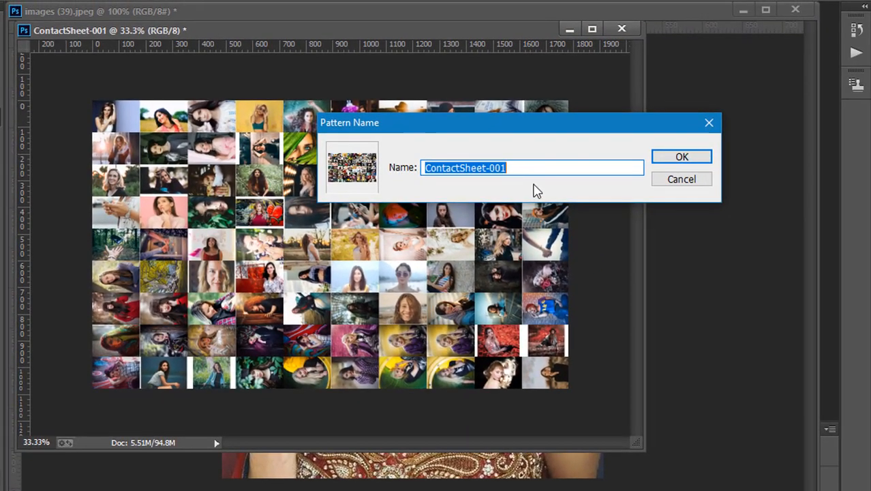
key("BackSpace")
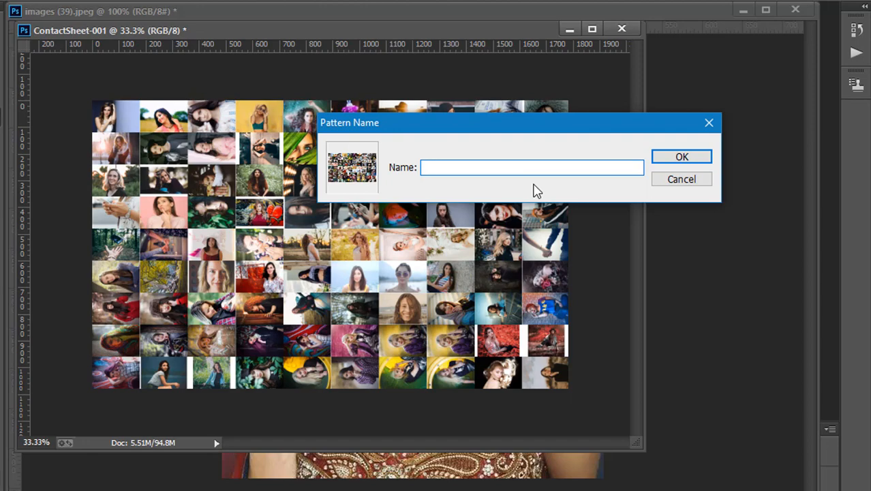
type("teach o")
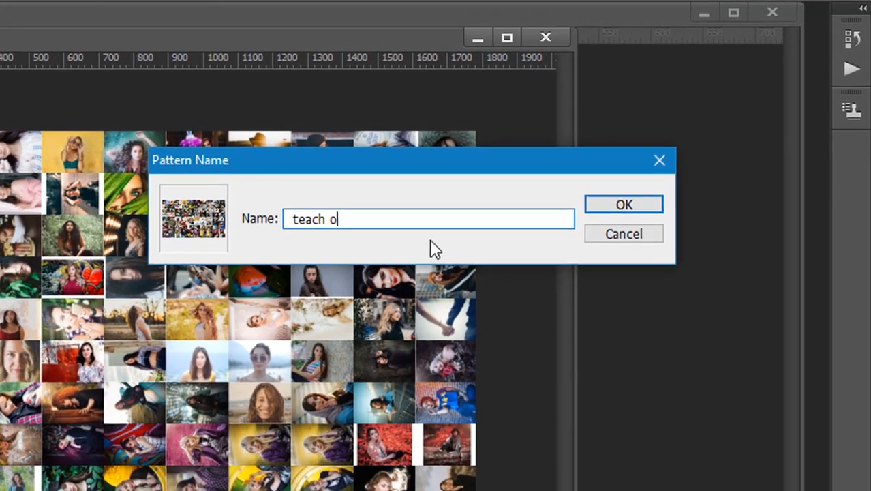
type("f sk")
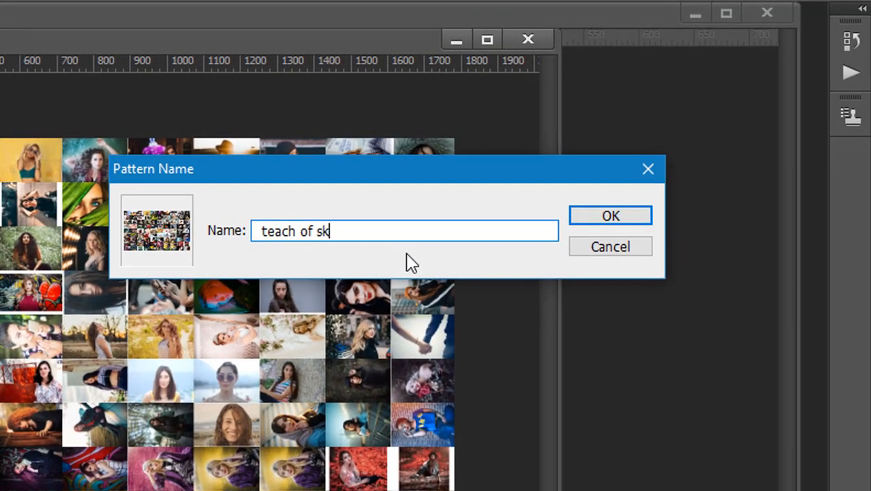
type("b")
left_click(620, 217)
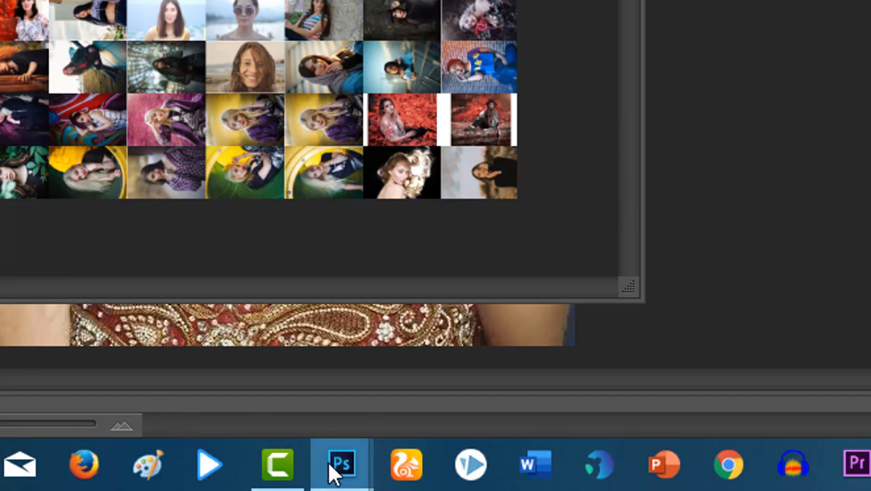
Step: Switch to the portrait document images (39).jpeg and add a Pattern fill layer using the contact sheet pattern
mouse_move(335, 471)
left_click(383, 403)
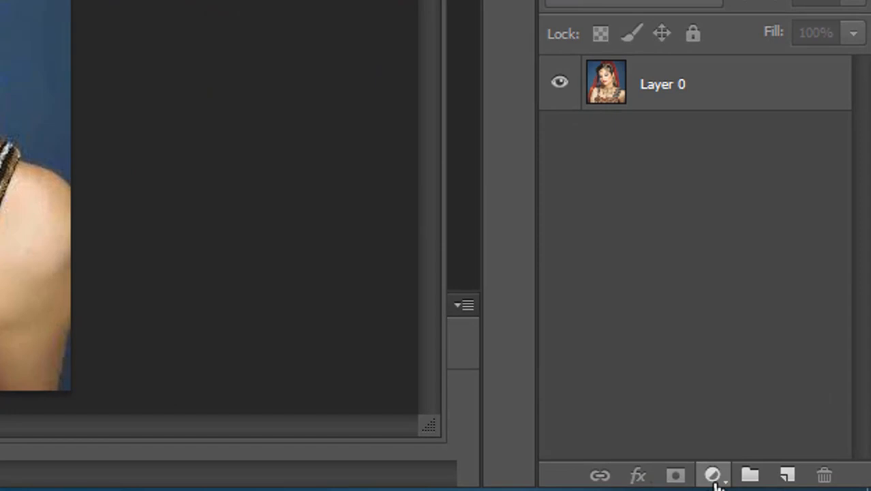
left_click(714, 477)
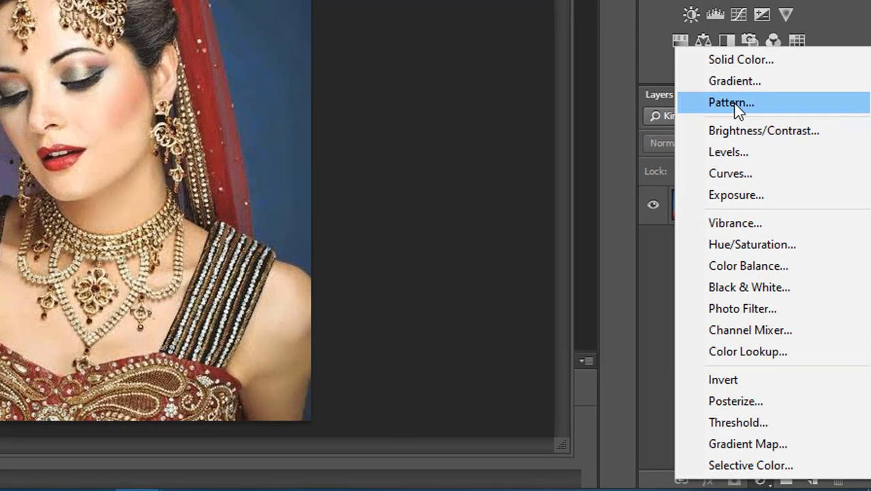
left_click(738, 111)
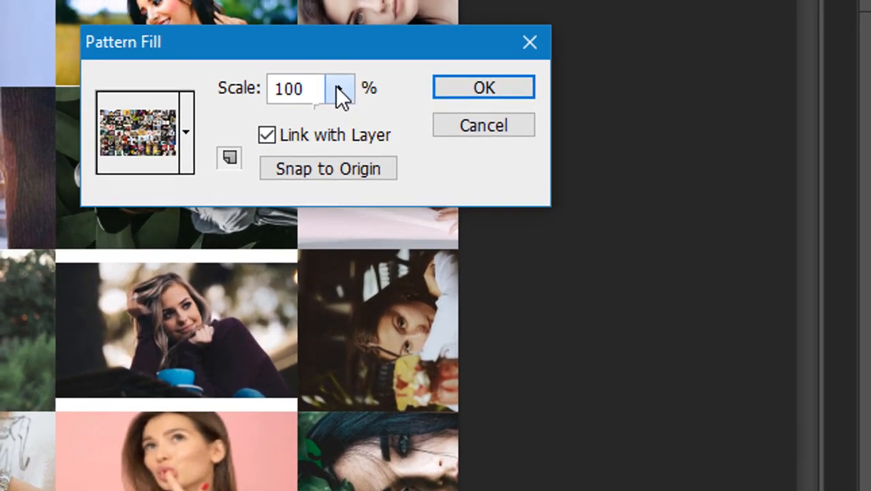
Step: Set the pattern fill's scale to 25% and its layer's blend mode to Overlay
left_click(296, 62)
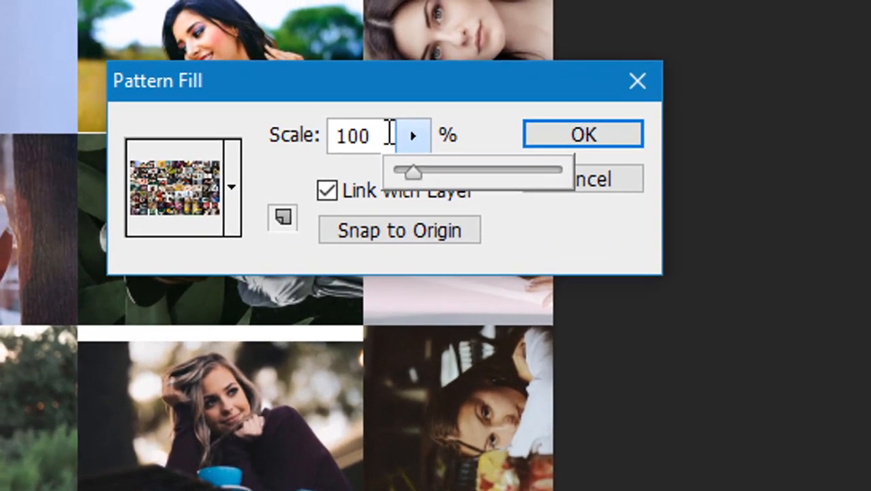
left_click(388, 134)
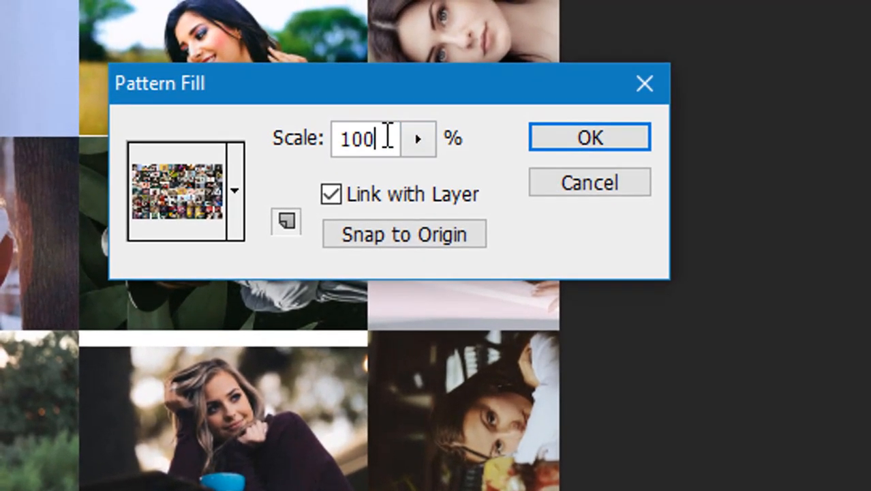
type("25")
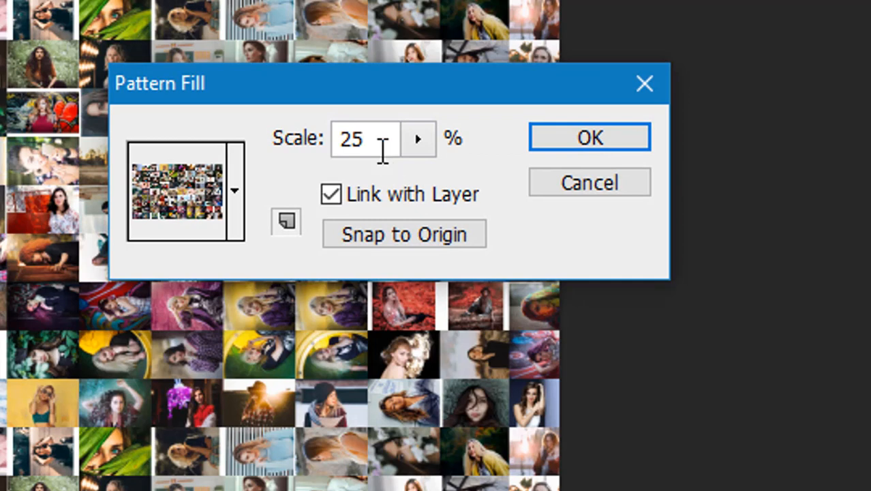
left_click(600, 136)
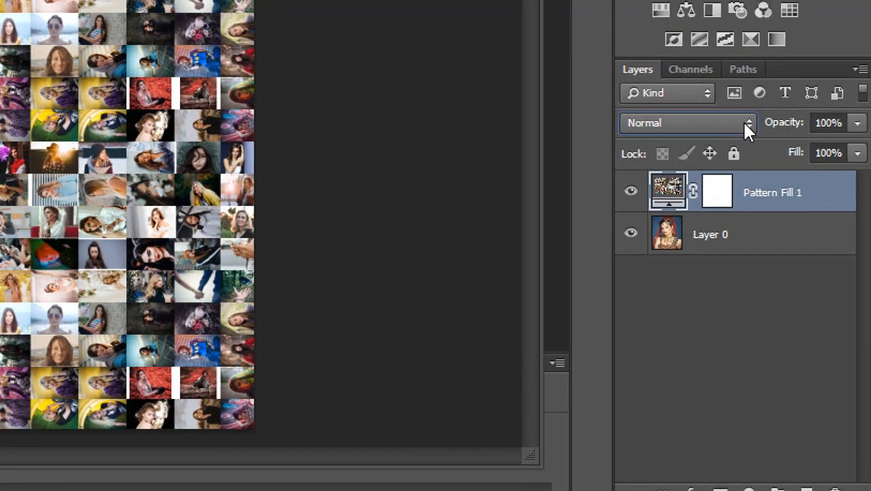
left_click(747, 111)
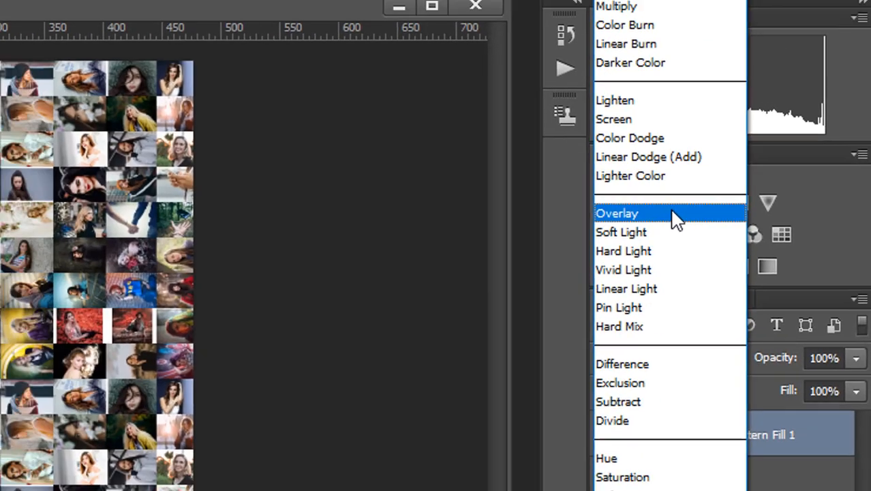
left_click(586, 231)
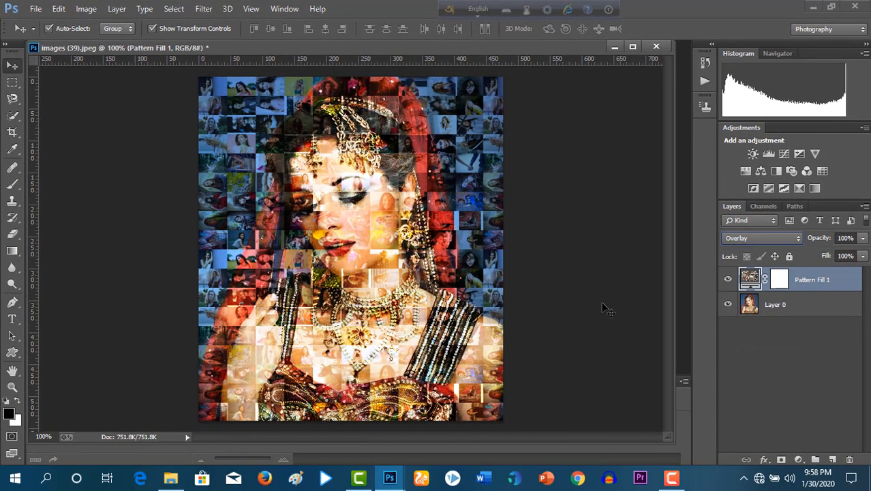
Step: Convert the portrait layer, Layer 0, to a smart object
left_click(753, 309)
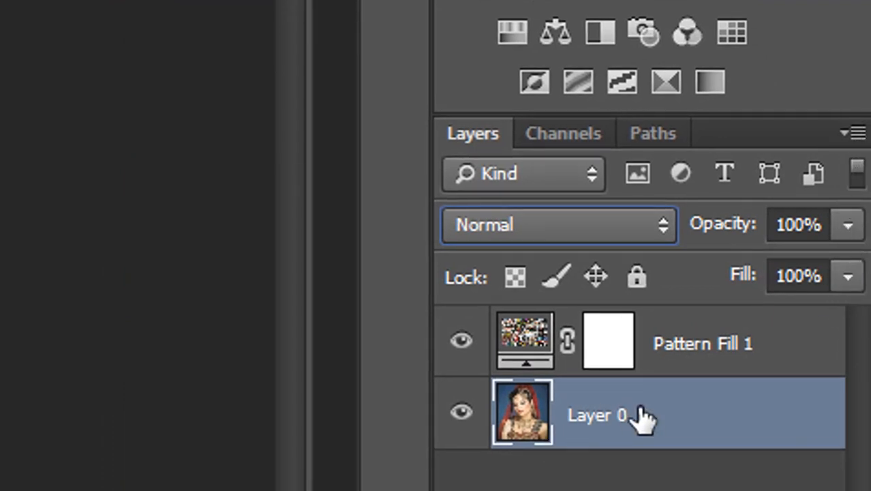
left_click(858, 135)
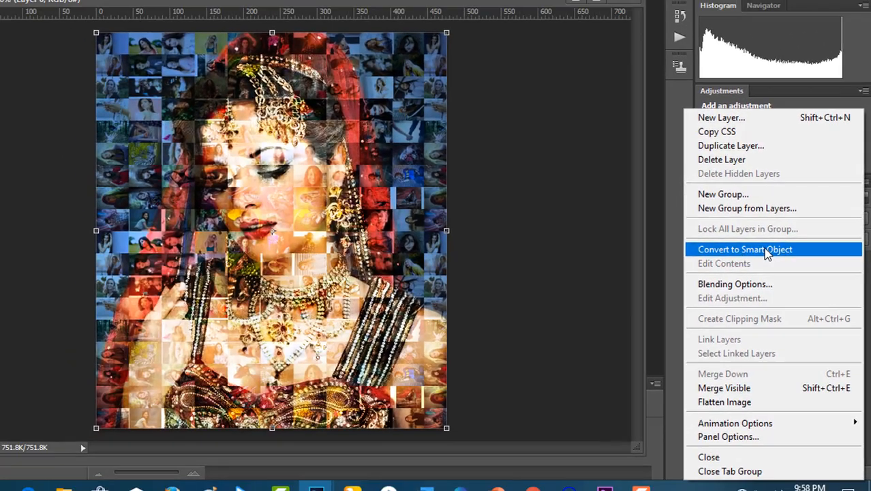
left_click(696, 244)
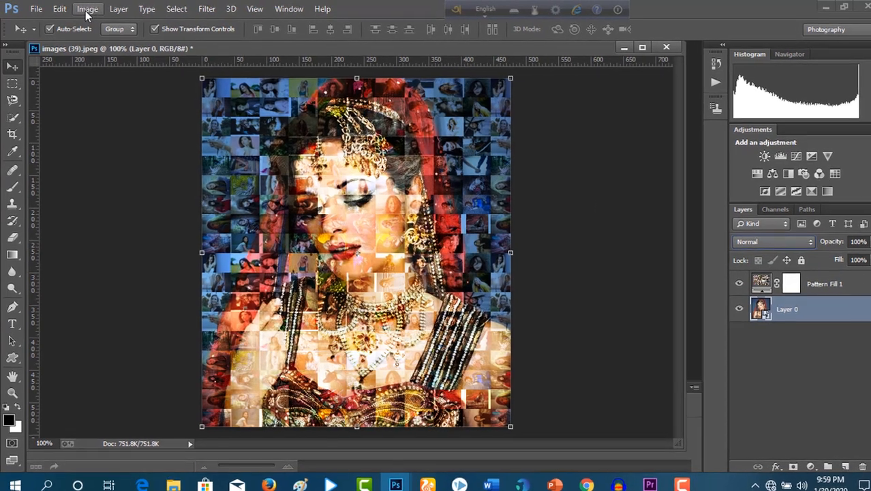
Step: Apply Shadows/Highlights to Layer 0 with shadows amount 29%, tonal width 20%, radius 104 px, and highlights amount 57%, tonal width 59%
left_click(86, 9)
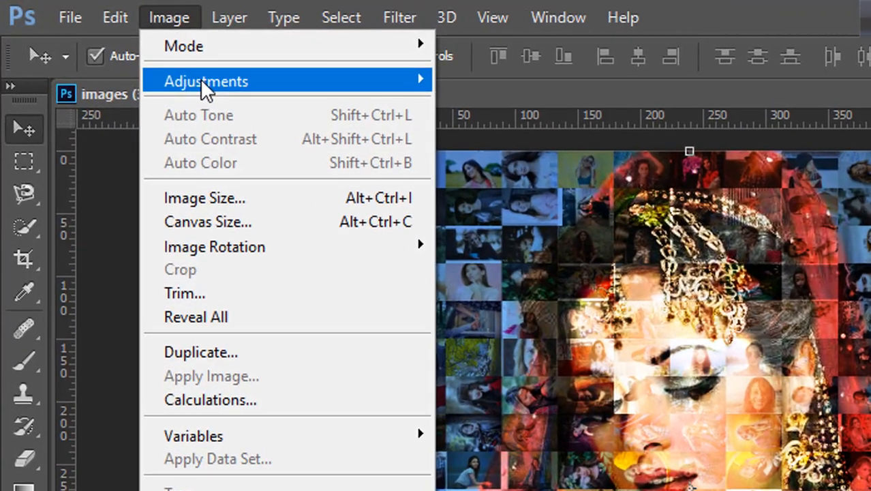
mouse_move(168, 67)
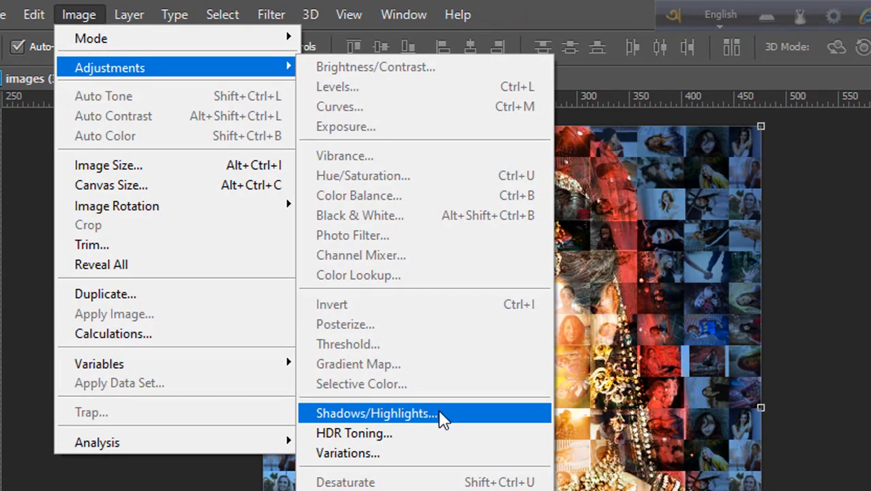
left_click(438, 409)
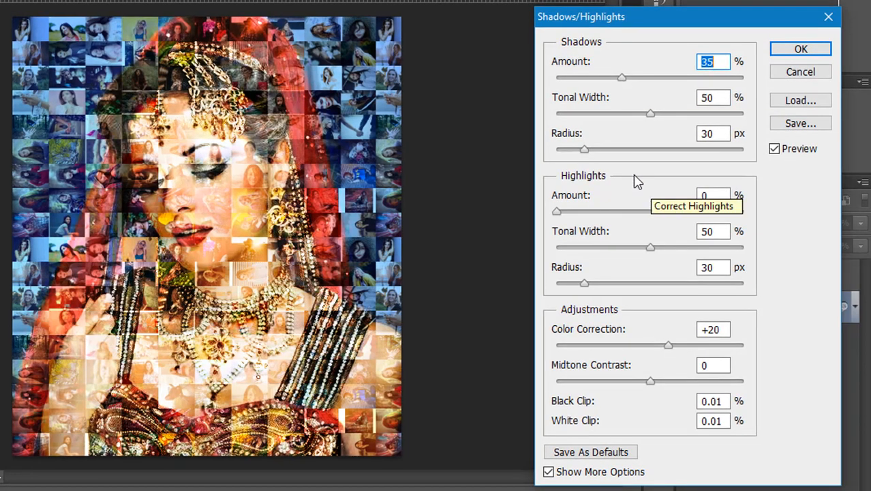
left_click_drag(622, 79, 626, 78)
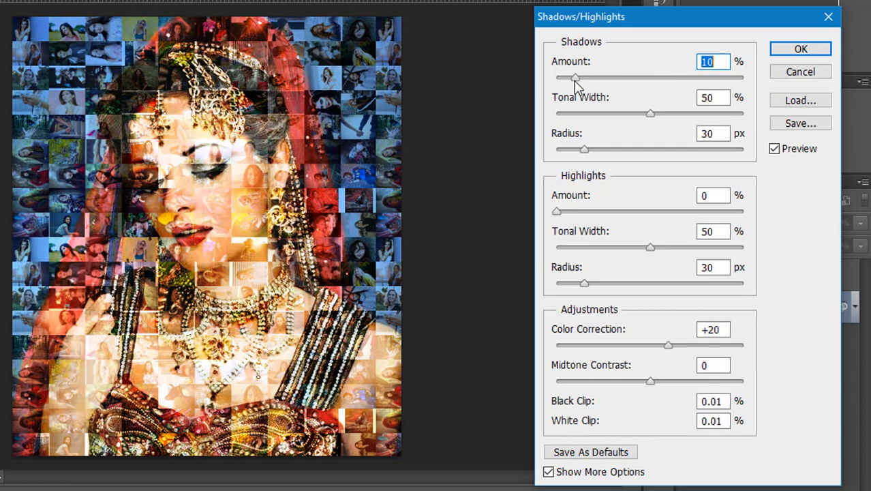
left_click_drag(580, 83, 624, 87)
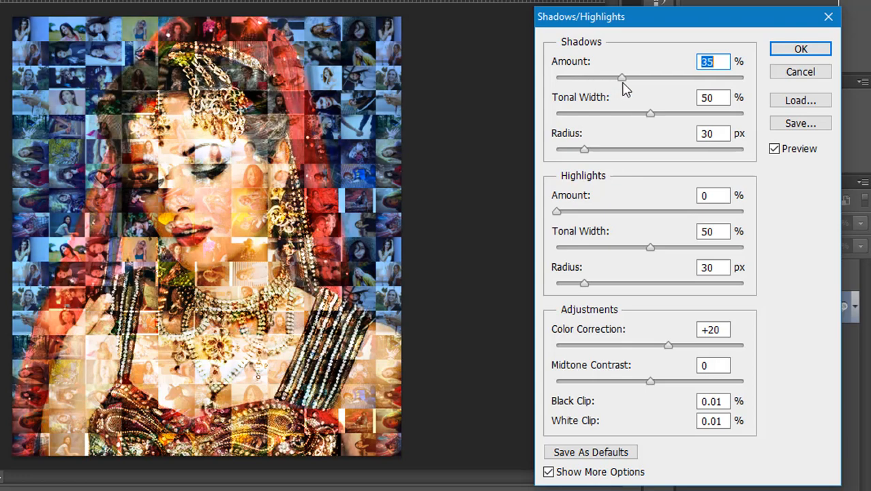
mouse_move(674, 118)
left_mouse_down()
mouse_move(693, 114)
mouse_move(665, 119)
left_mouse_up()
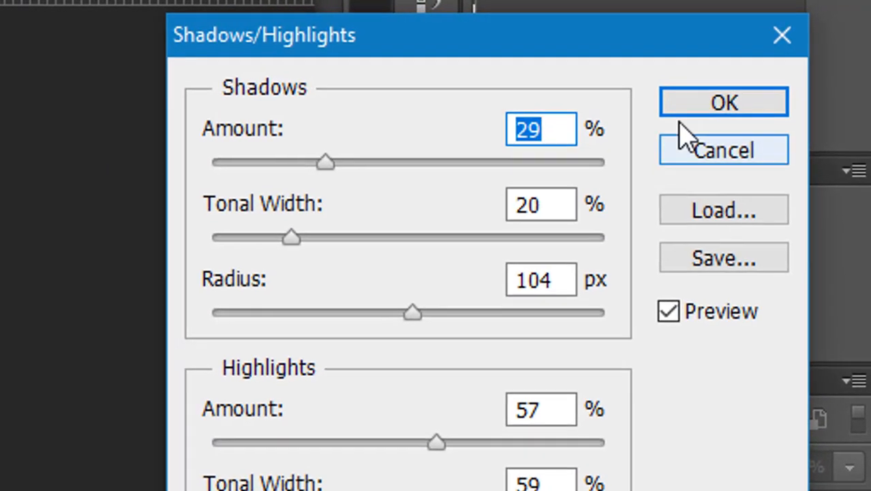
left_click(679, 115)
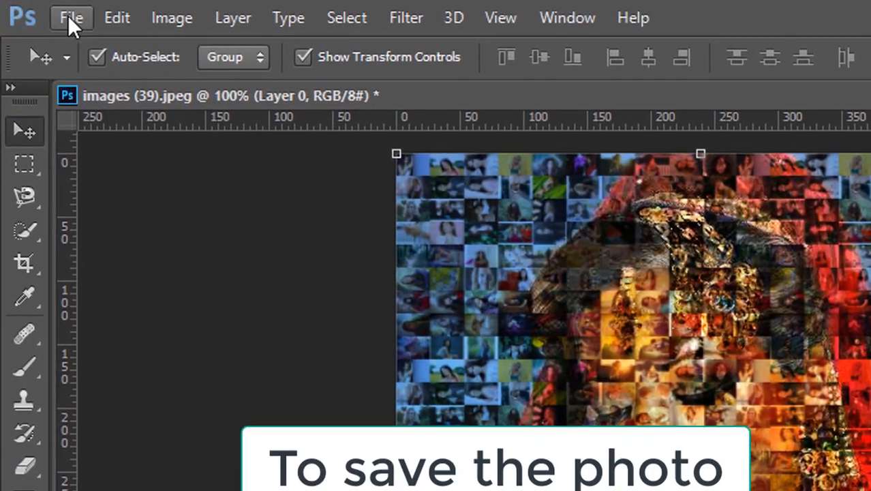
Step: Save the mosaic as a JPEG copy named "sk bbbbbbbccccccc" in the AAAAA folder
left_click(68, 16)
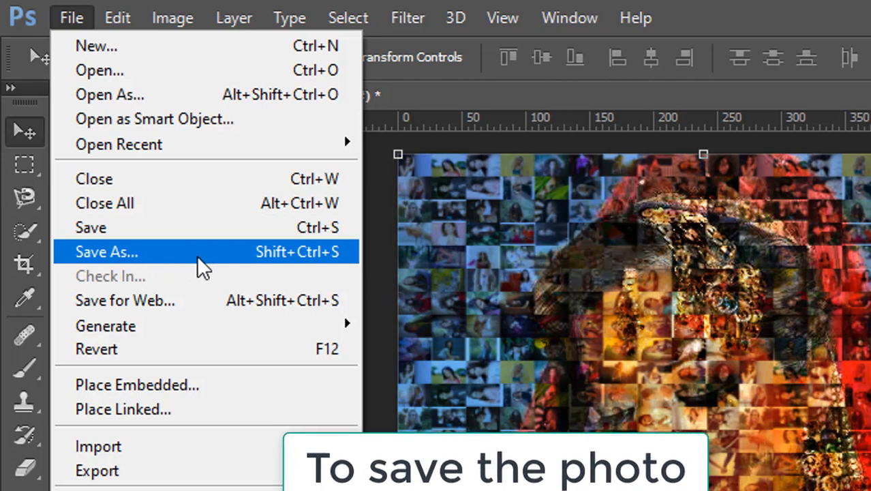
left_click(136, 256)
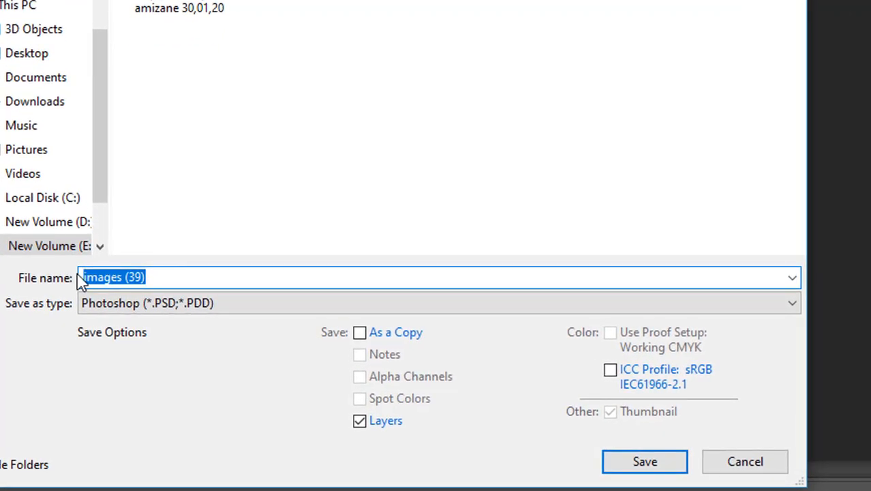
key("BackSpace")
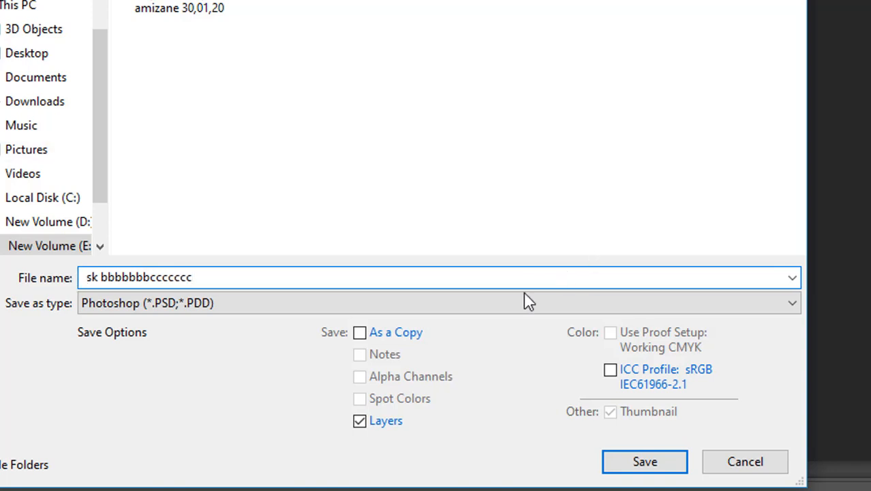
left_click(494, 307)
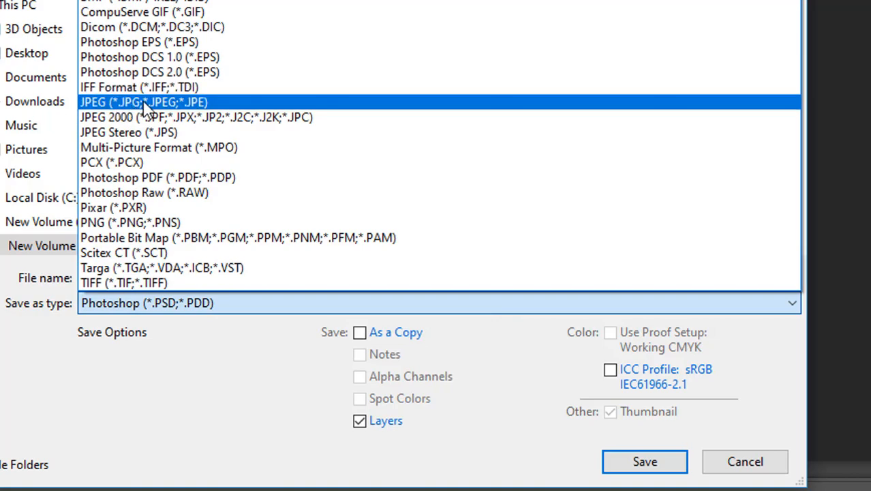
left_click(225, 104)
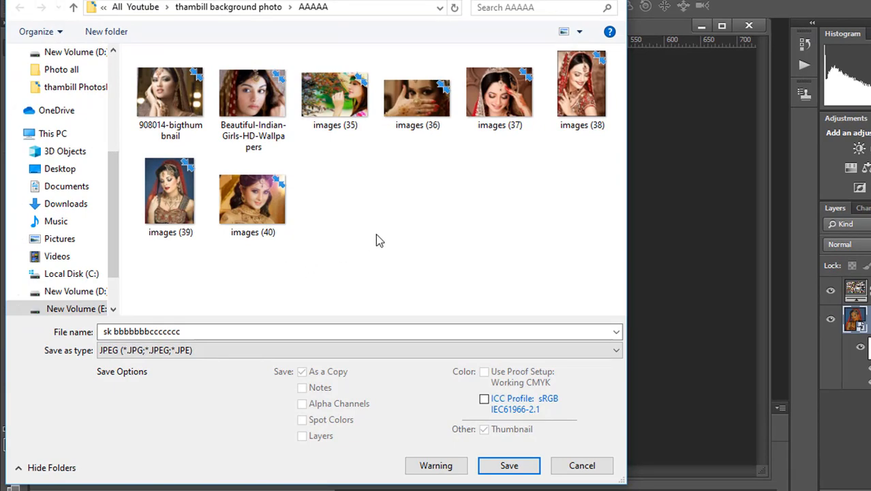
left_click(523, 466)
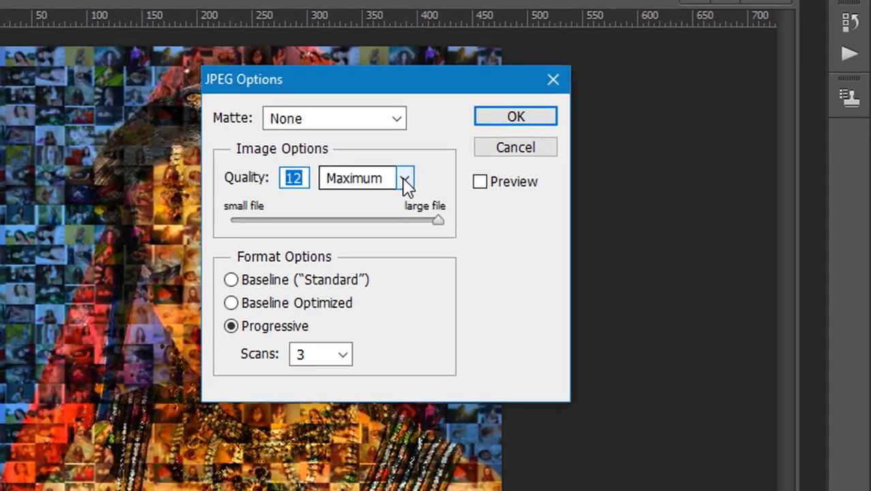
Step: Set the JPEG quality to Maximum with the Progressive format and accept the export options
left_click(412, 176)
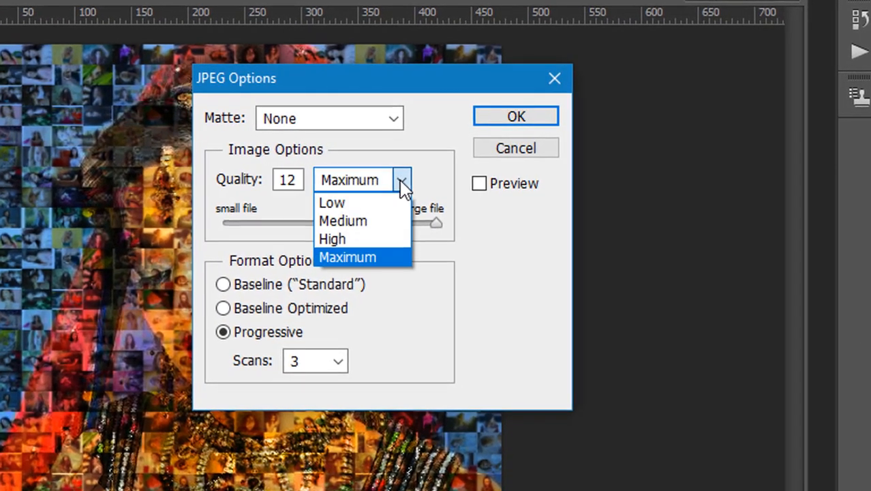
left_click(360, 258)
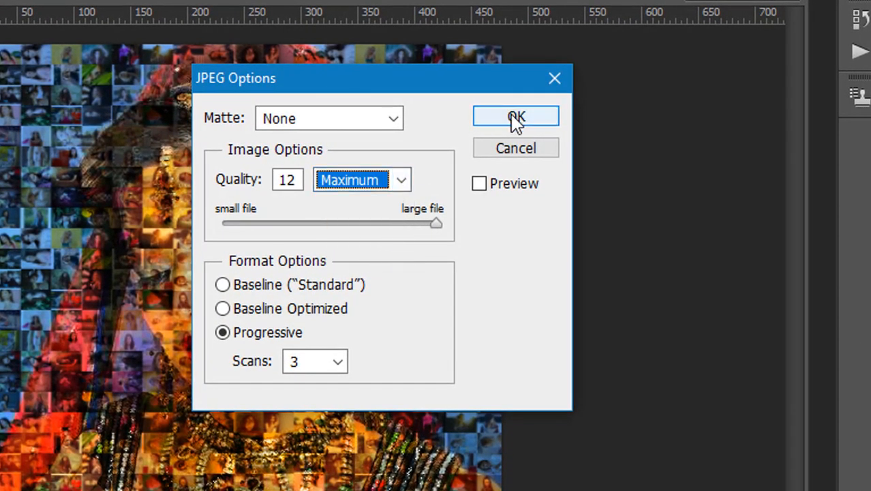
left_click(518, 119)
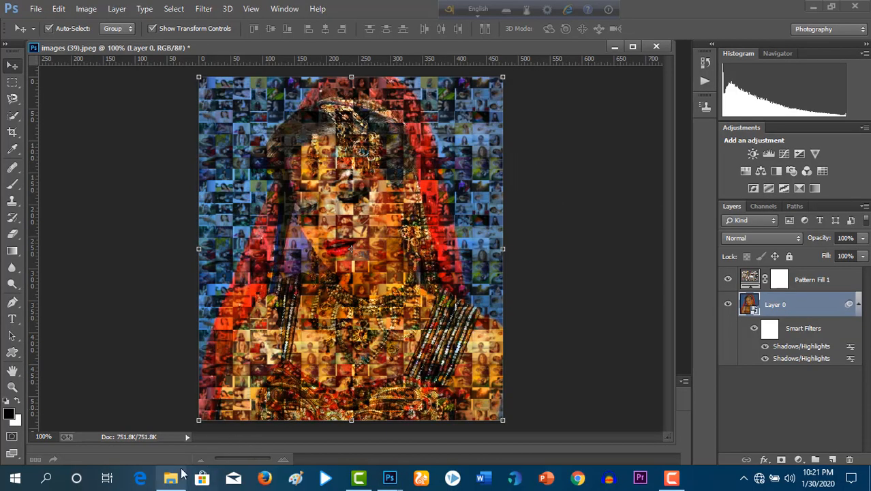
Step: Switch to File Explorer, browse to the AAAAA folder on drive E and open the saved "sk bbbbbbbccccccc" image for viewing
left_click(172, 480)
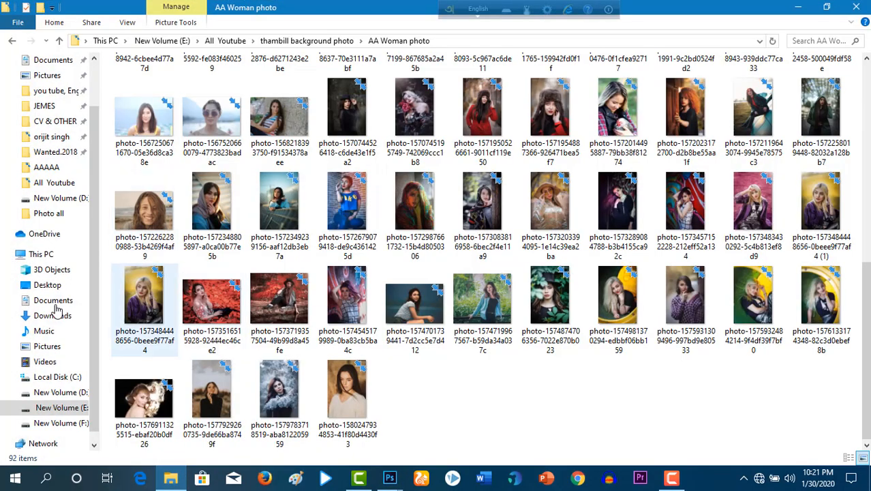
left_click(66, 409)
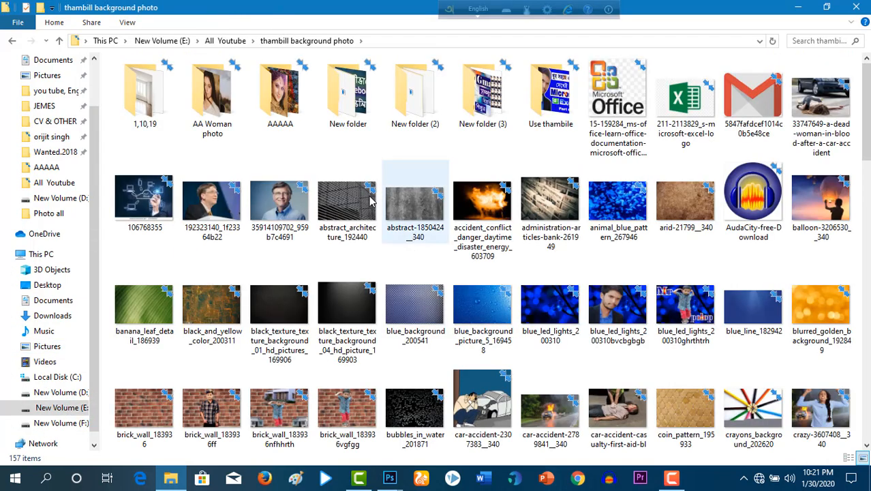
double_click(263, 113)
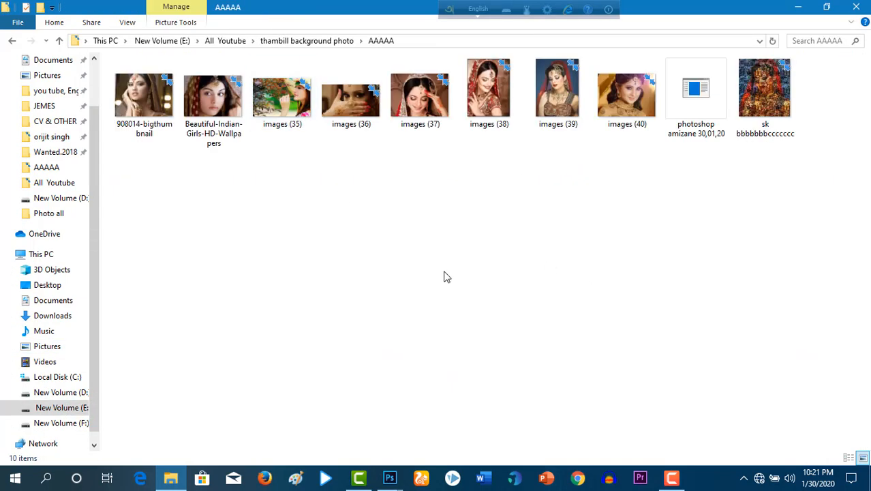
double_click(765, 96)
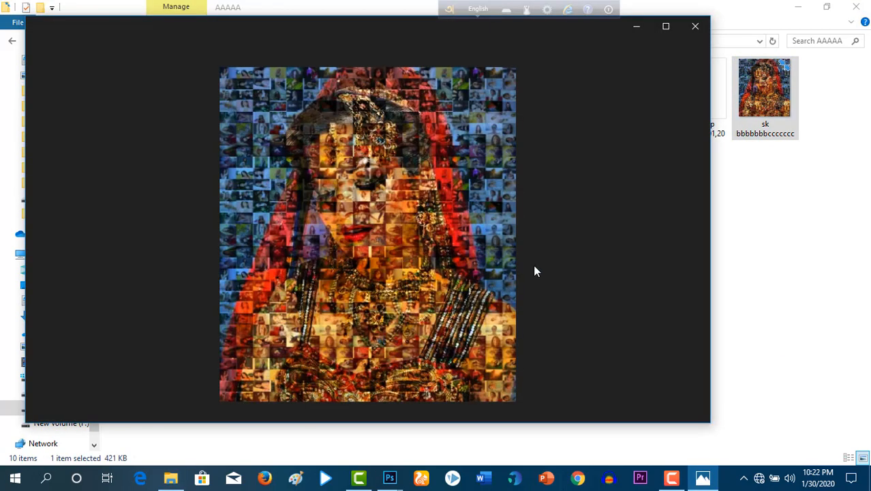
mouse_move(532, 269)
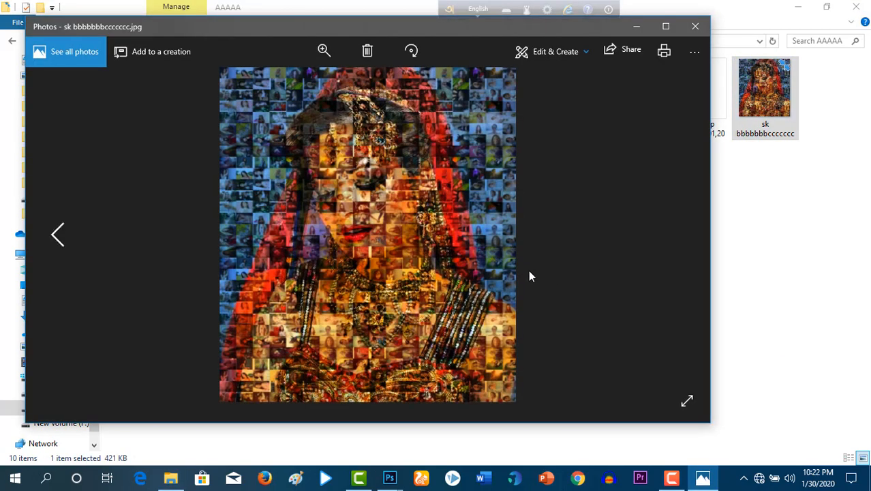